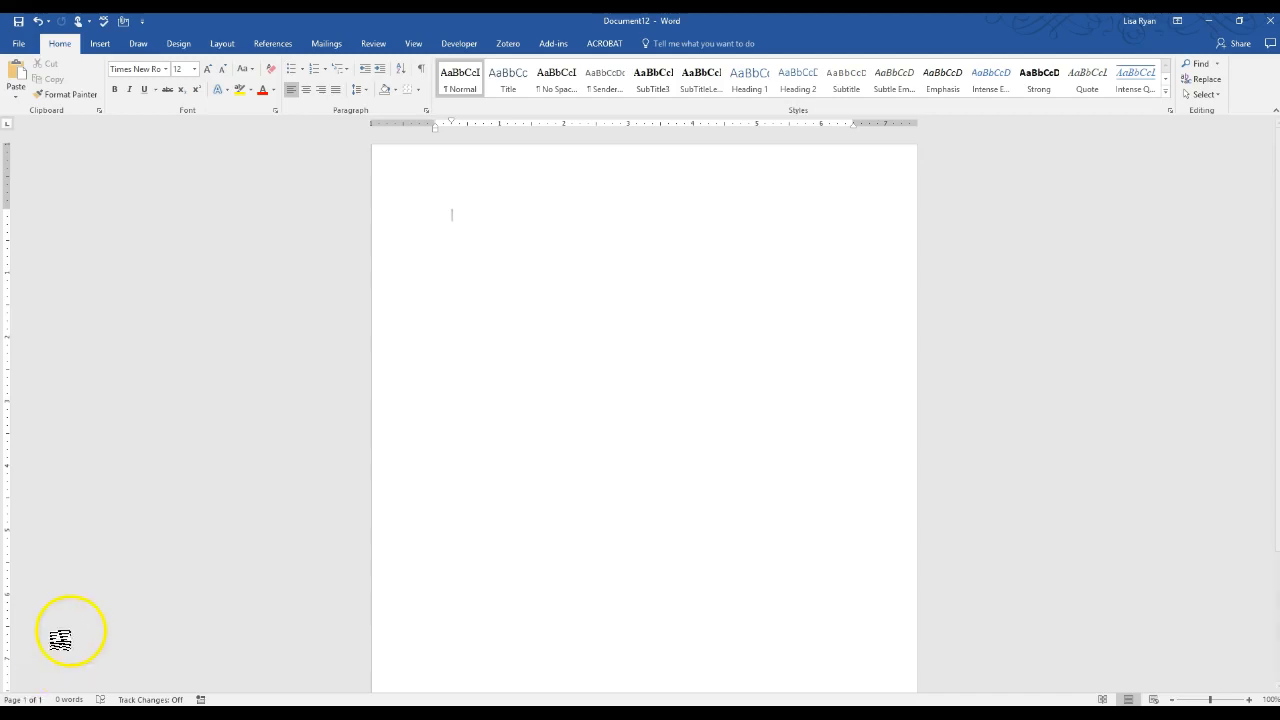
Open the page header and insert a 1x1 table into it
double_click(482, 175)
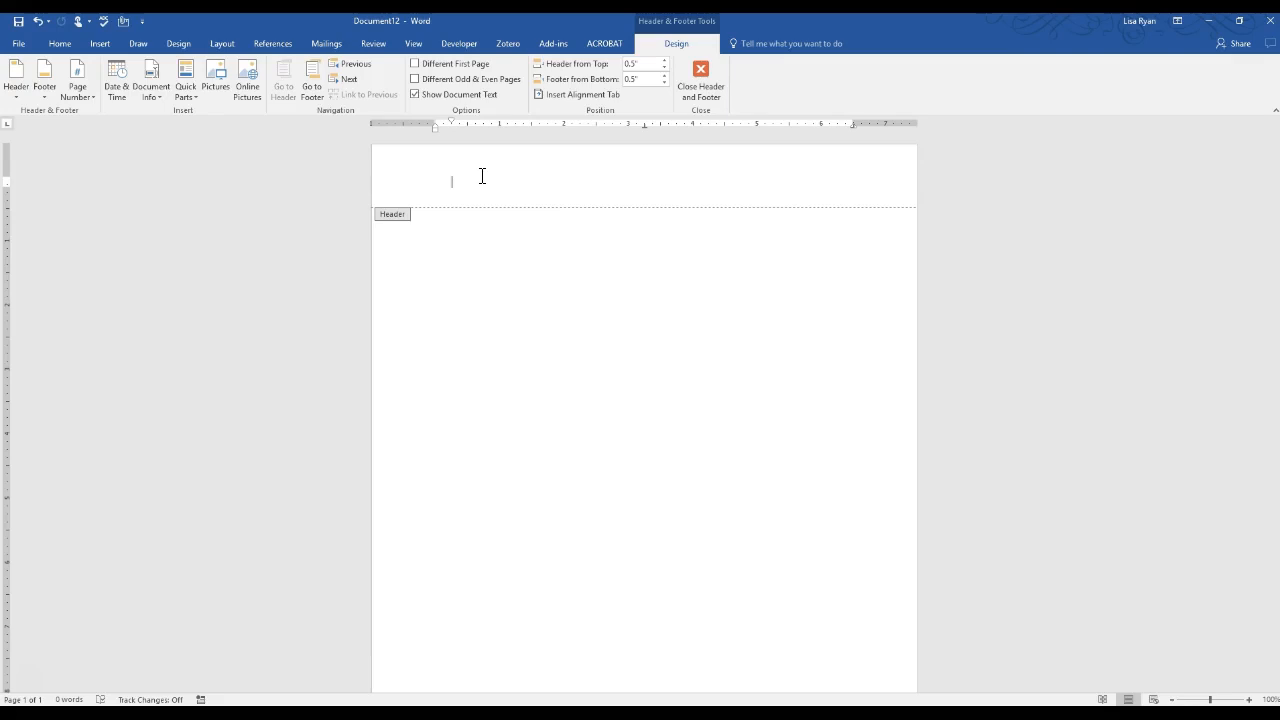
left_click(98, 43)
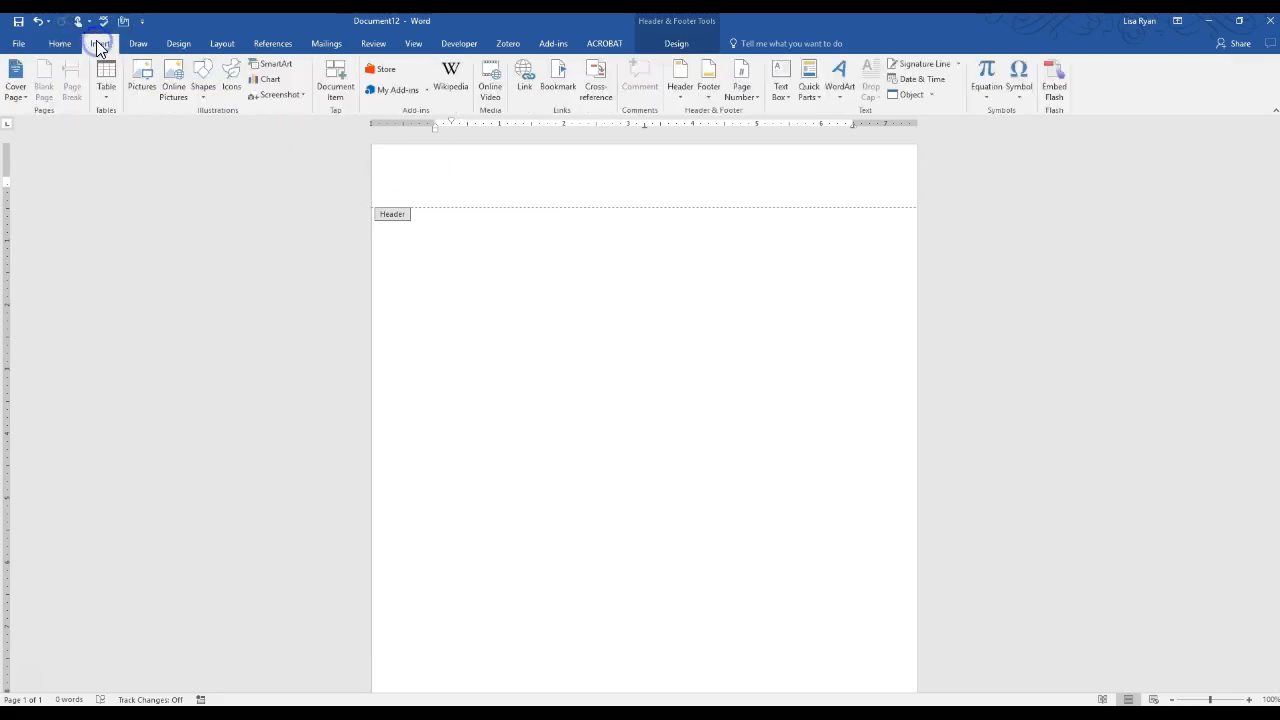
left_click(105, 80)
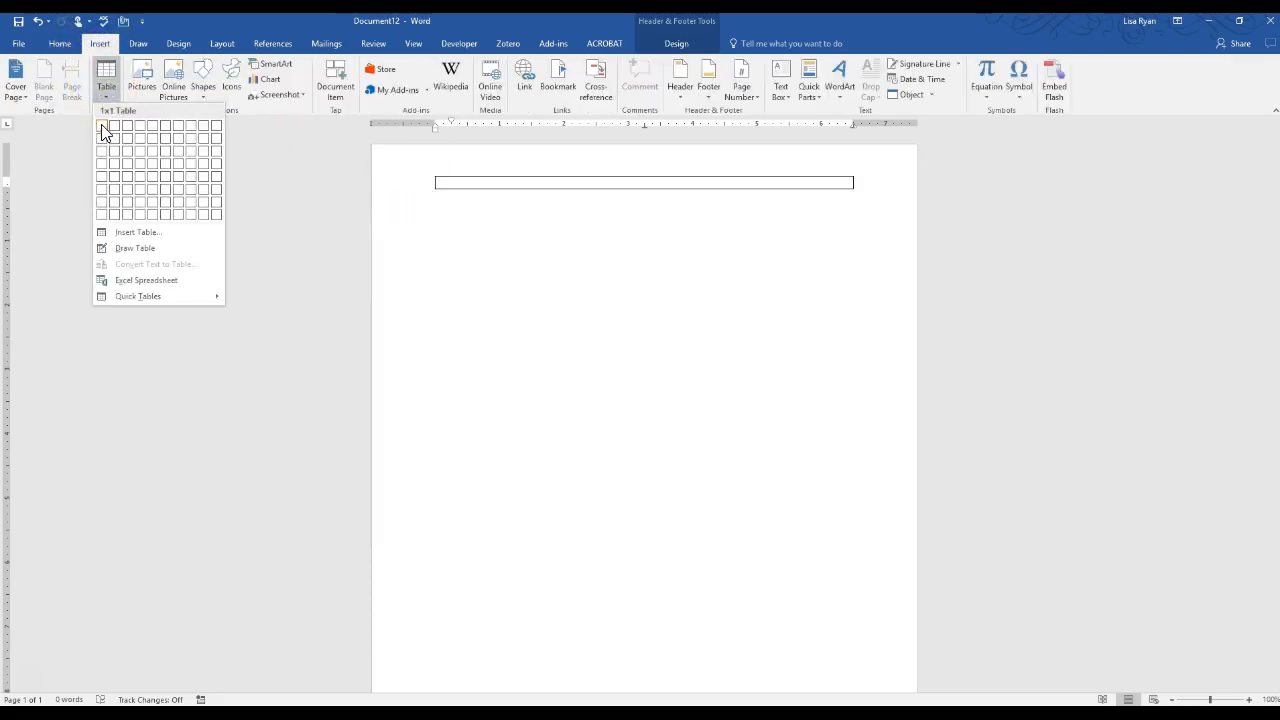
left_click(103, 126)
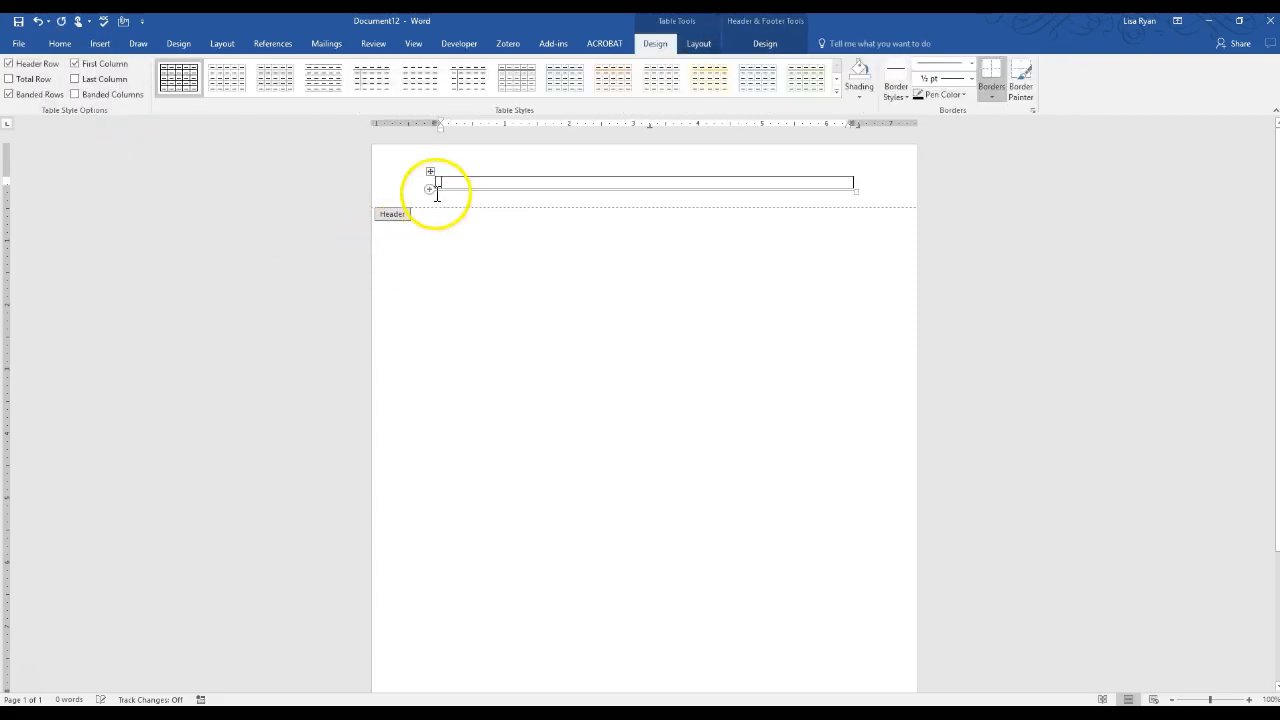
Set the header table's row height to 0.6 inches
left_click(706, 48)
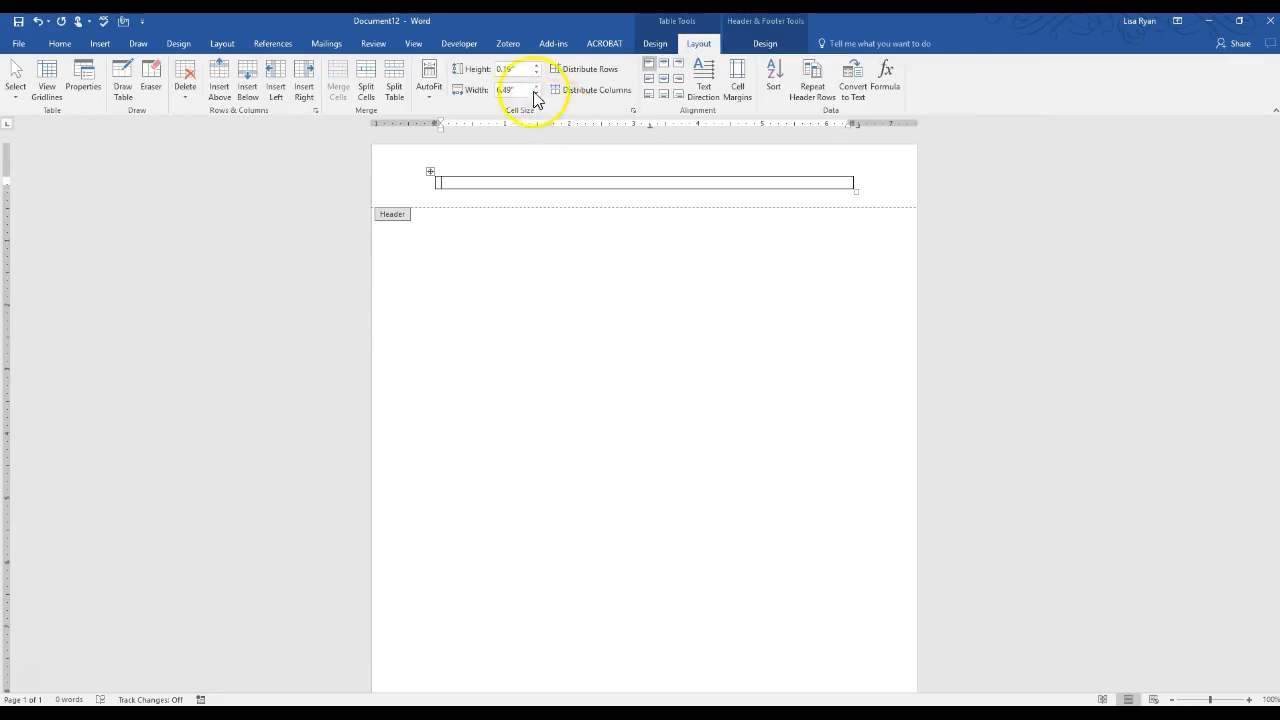
left_click(536, 66)
left_click(536, 66)
left_click(536, 66)
left_click(536, 66)
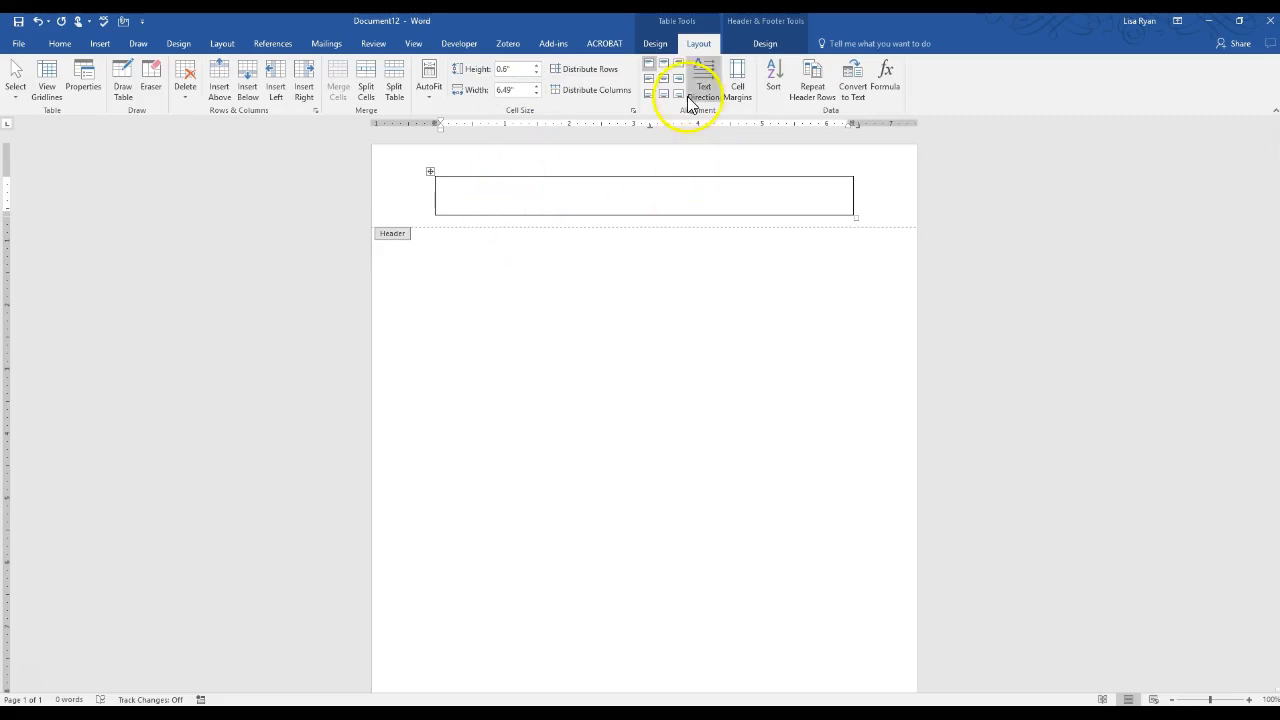
left_click(656, 43)
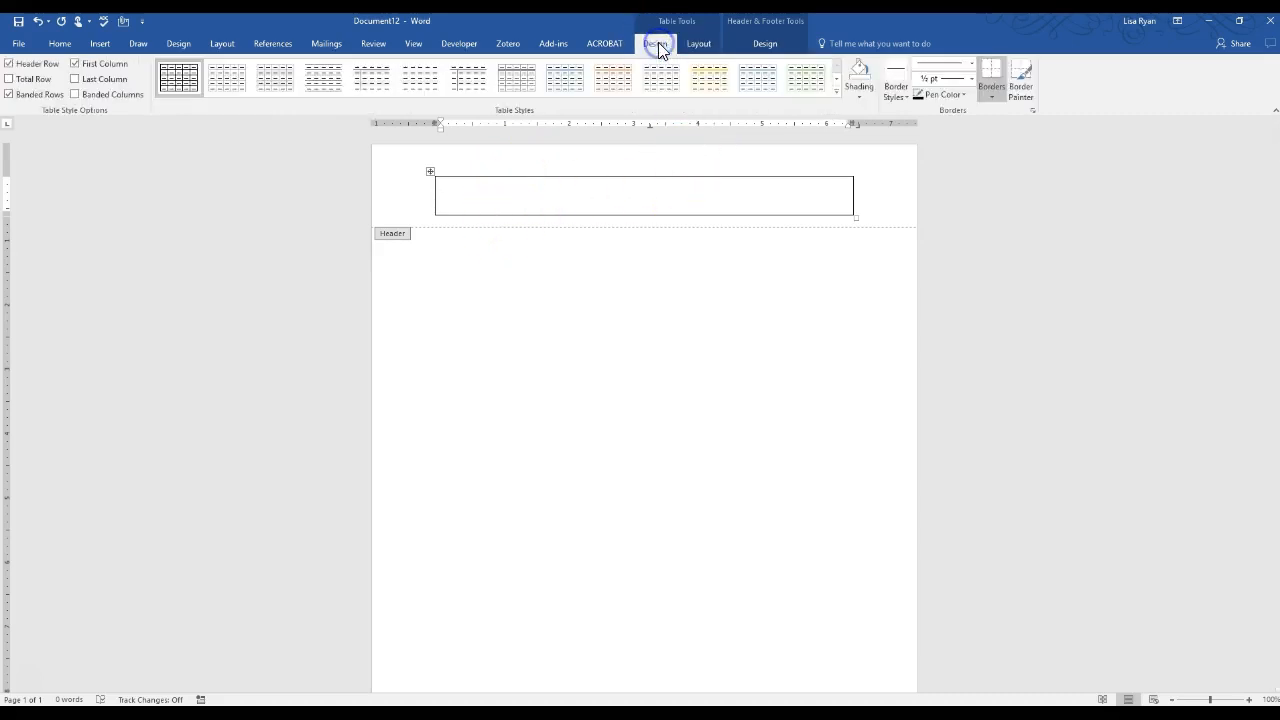
Shade the header table cell teal green from the Standard colour palette
left_click(861, 100)
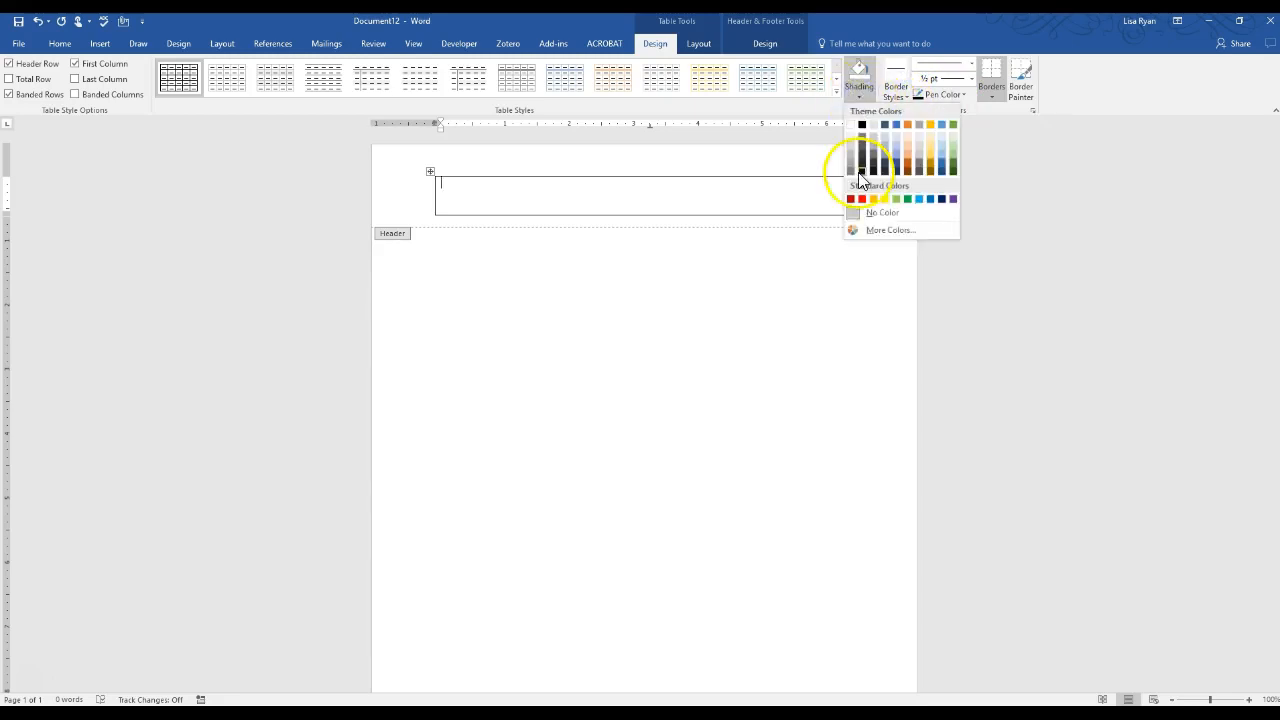
left_click(891, 231)
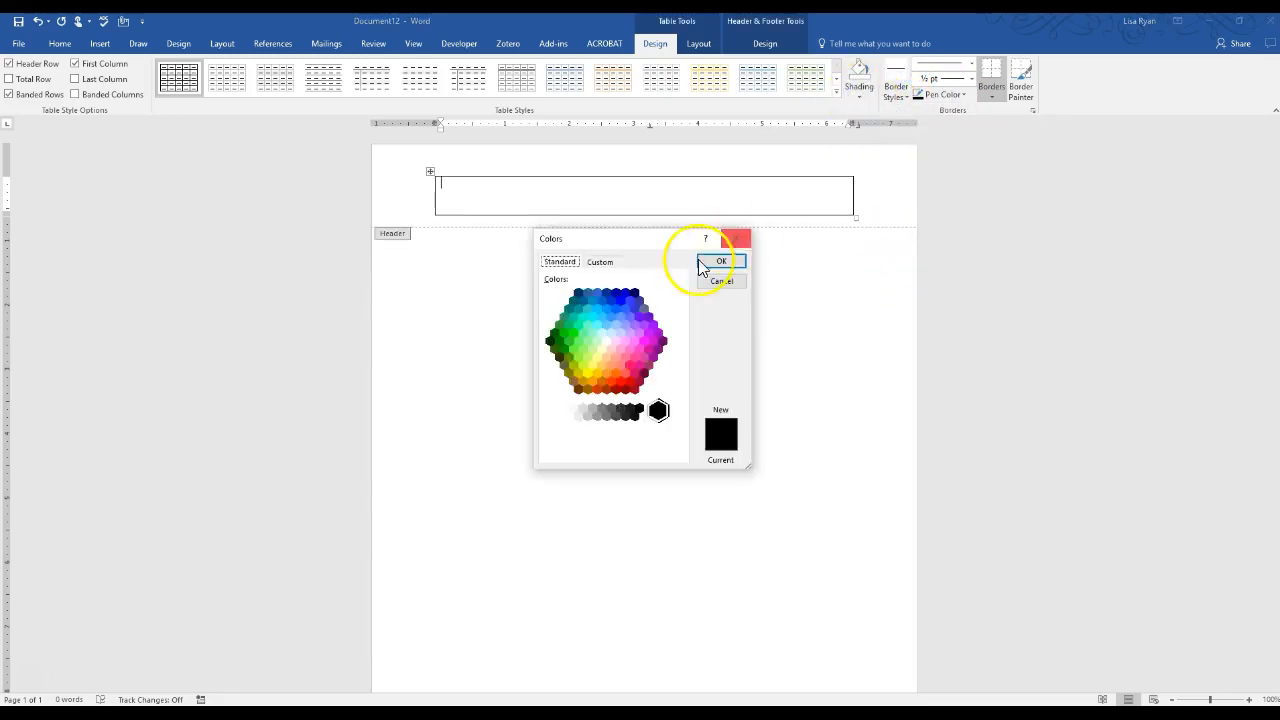
left_click(600, 264)
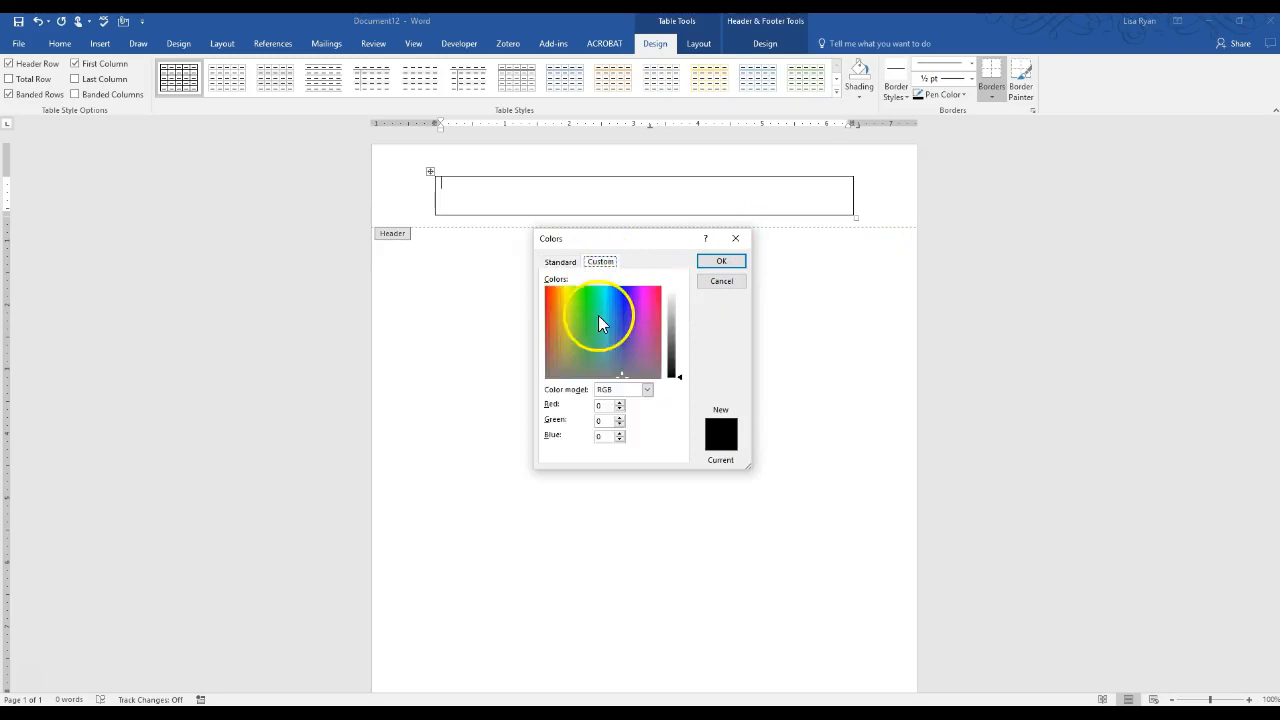
left_click(645, 366)
left_click(559, 263)
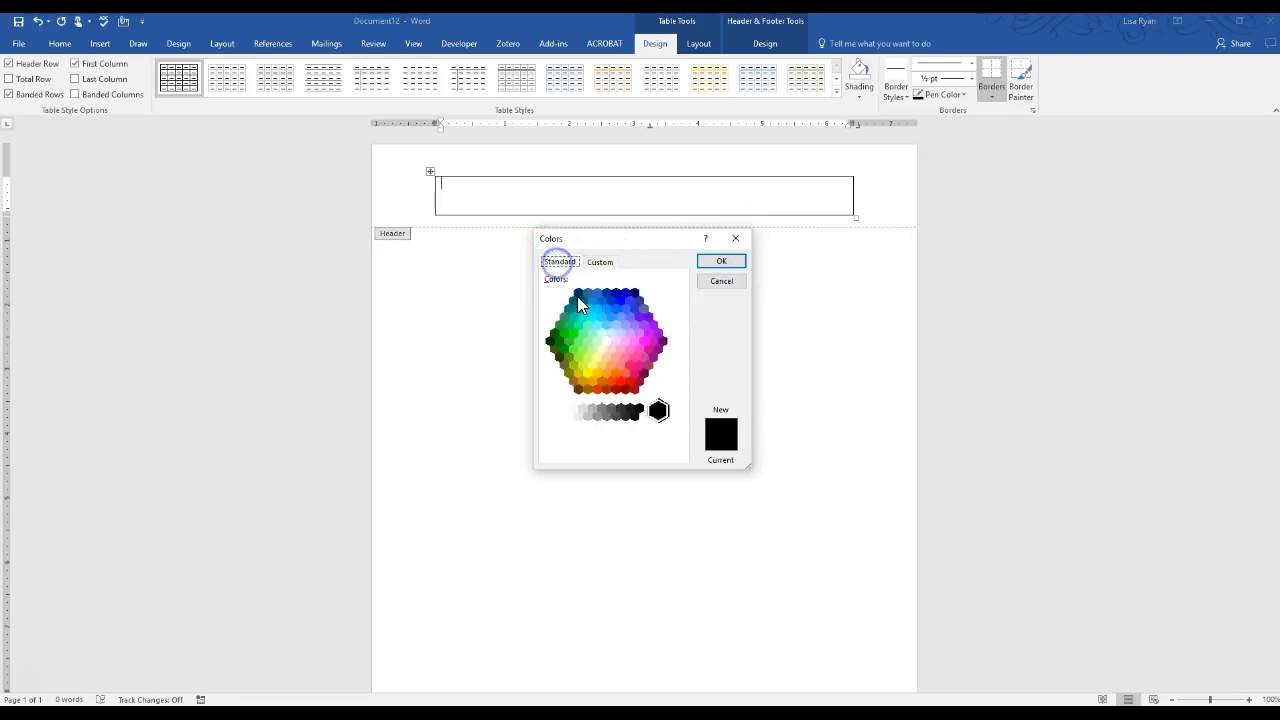
left_click(563, 317)
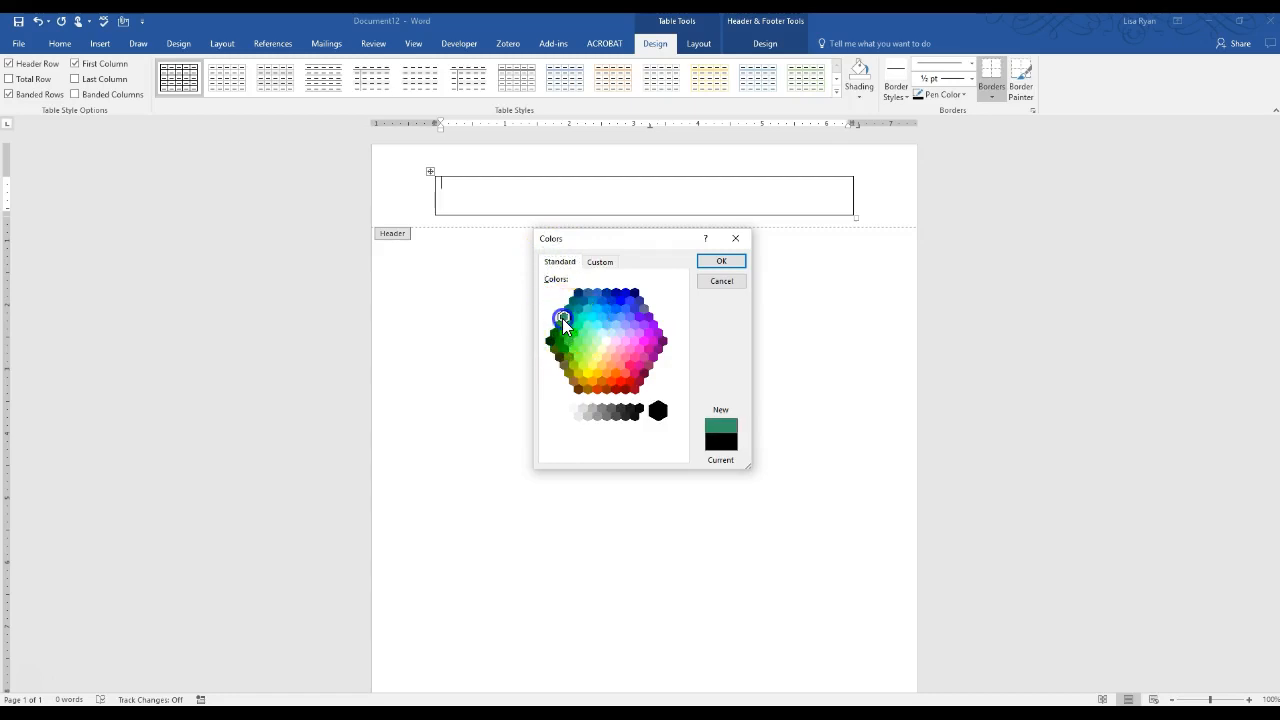
left_click(726, 264)
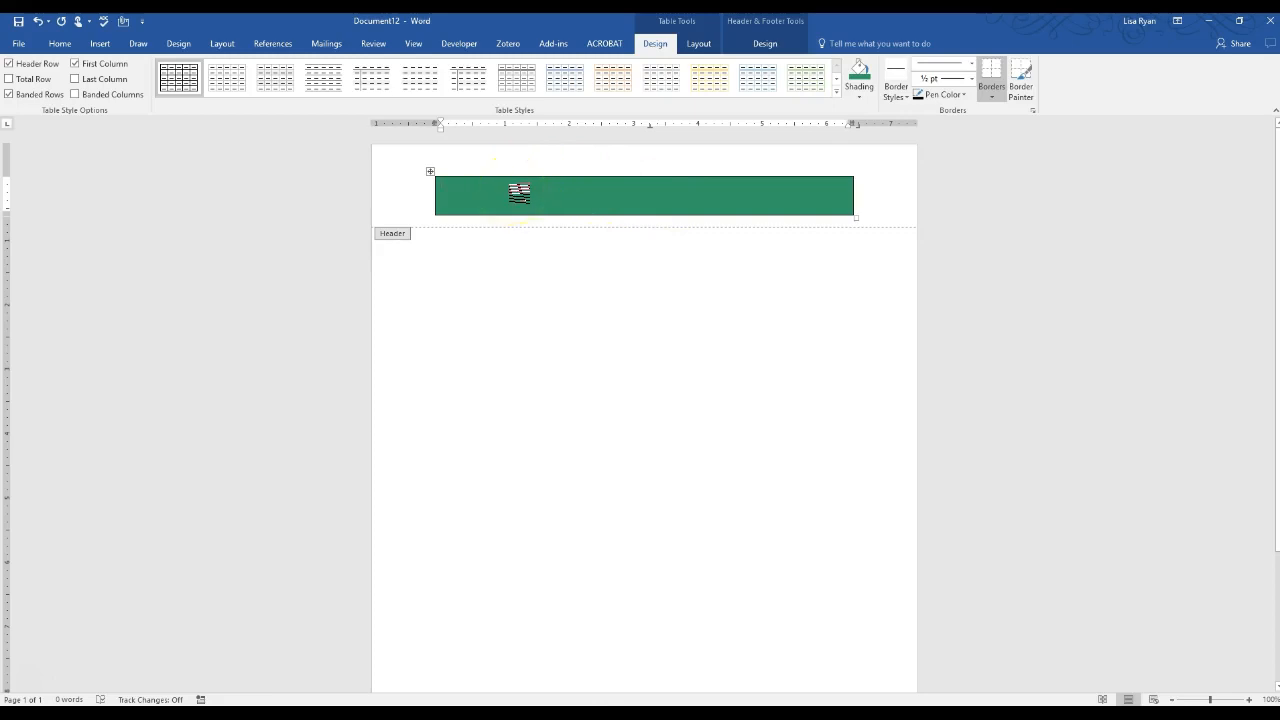
Type 'Document Title' in the header cell and move to the centre tab stop
type("Document Titke")
key("BackSpace")
type("le")
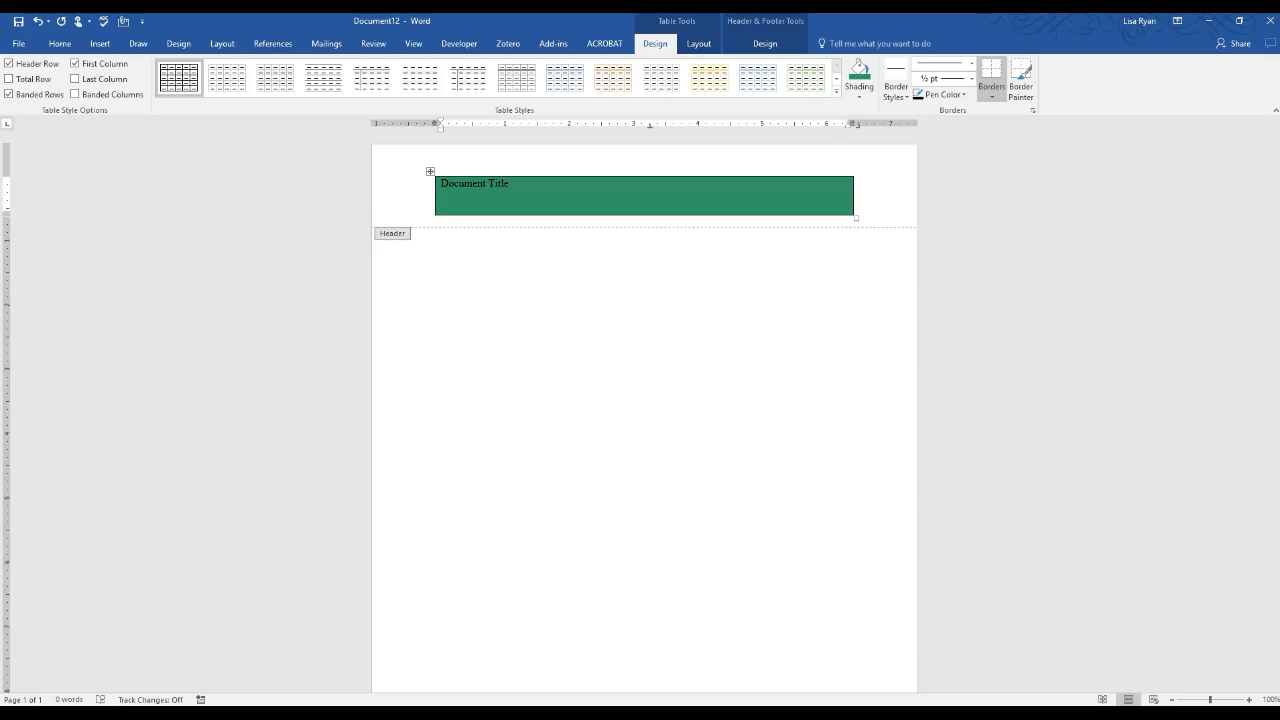
key("Tab")
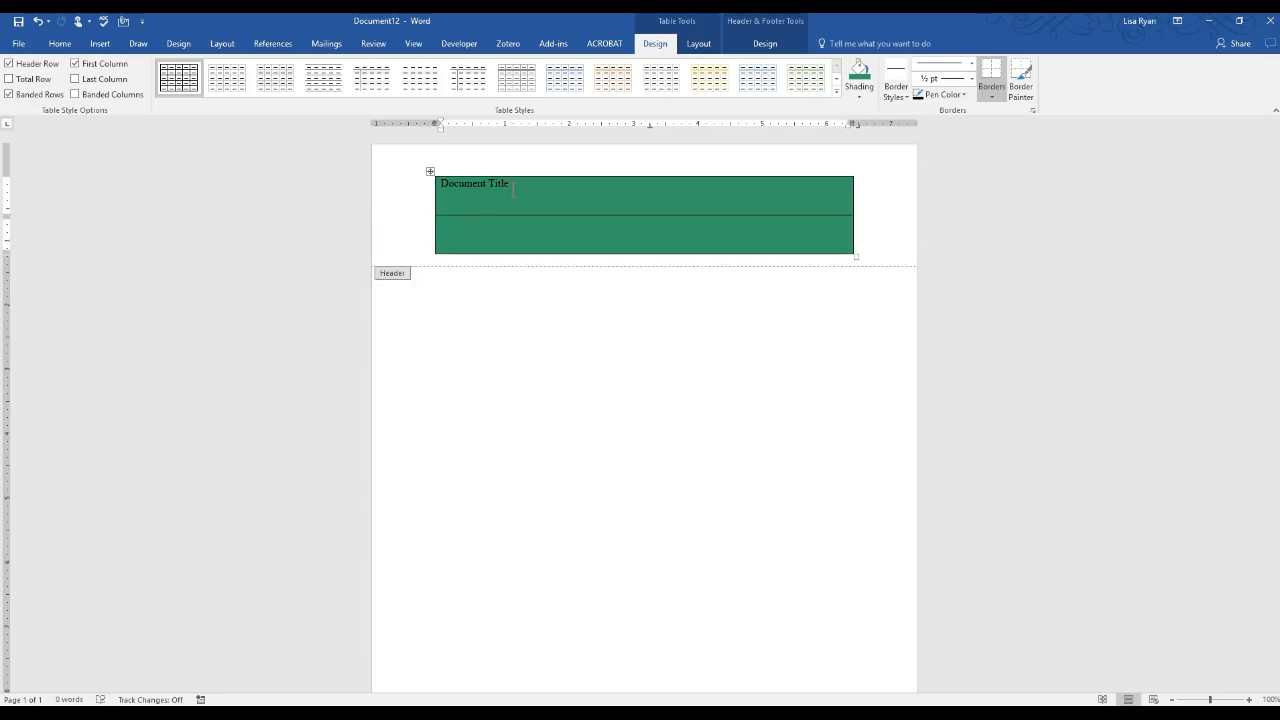
key("ctrl+z")
key("ctrl+Tab")
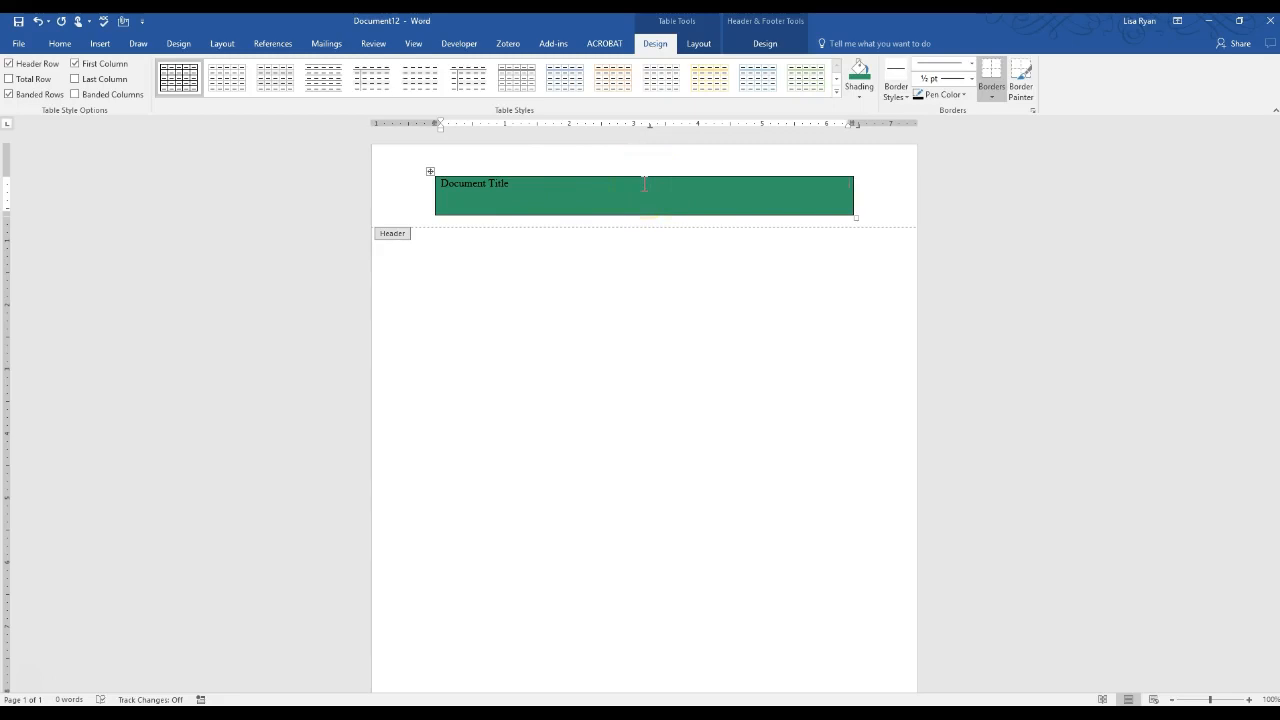
Insert an Accent Bar 2 page number at the current position in the header
left_click(765, 44)
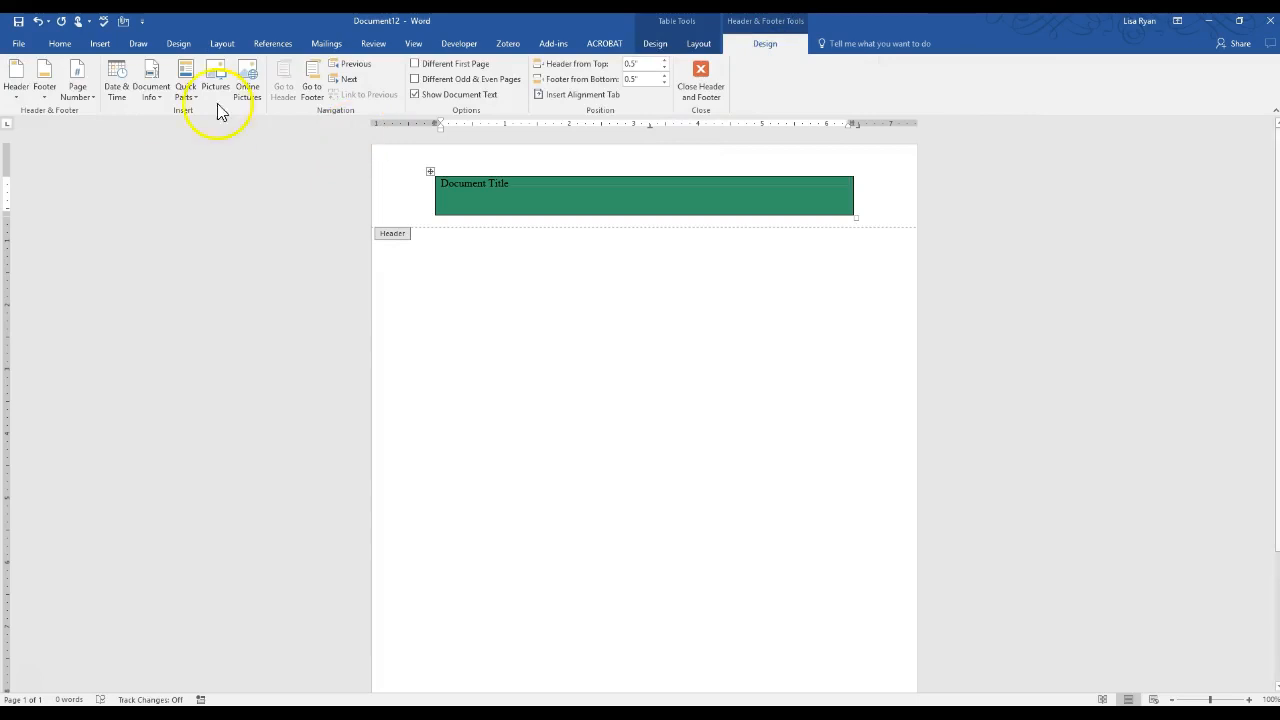
left_click(90, 97)
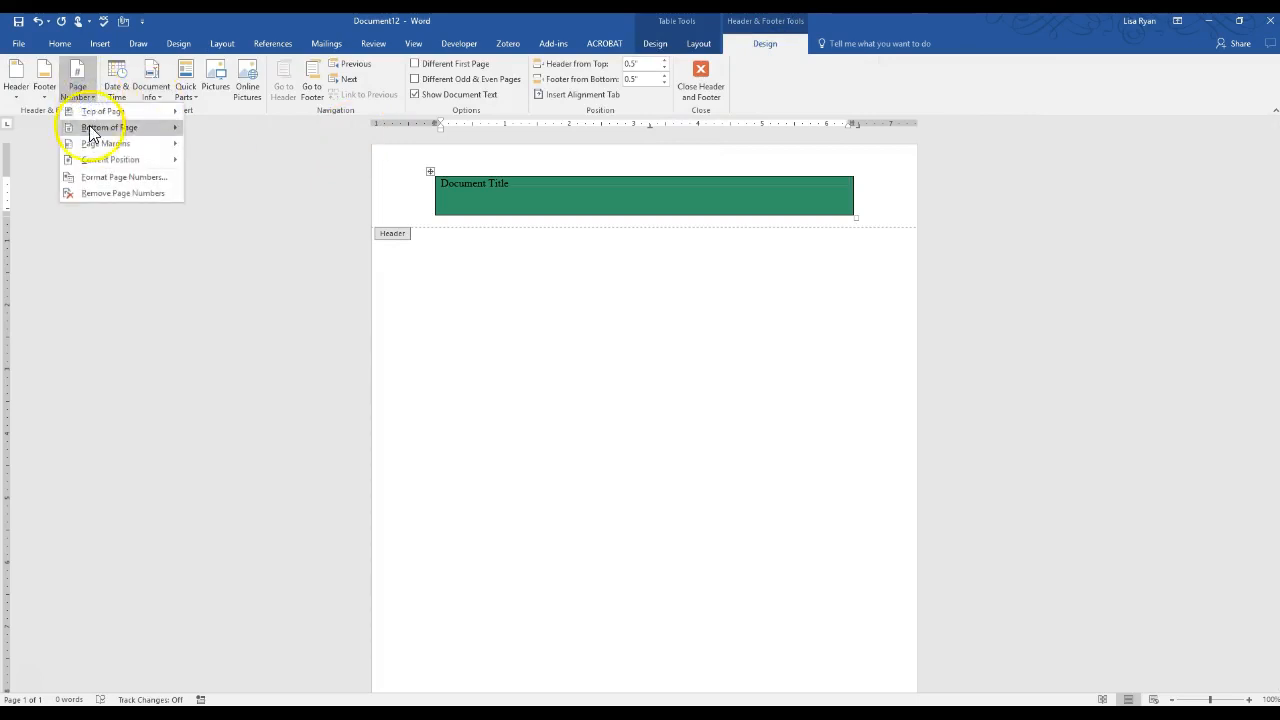
mouse_move(105, 160)
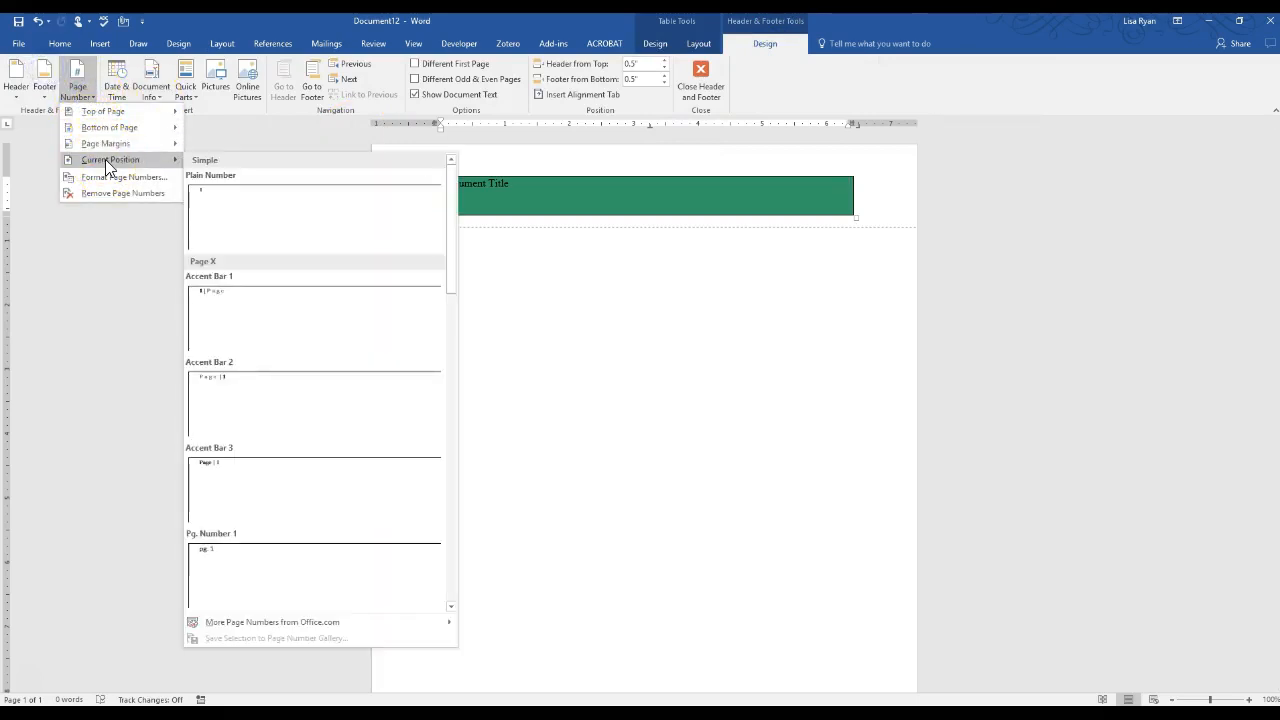
left_click(217, 384)
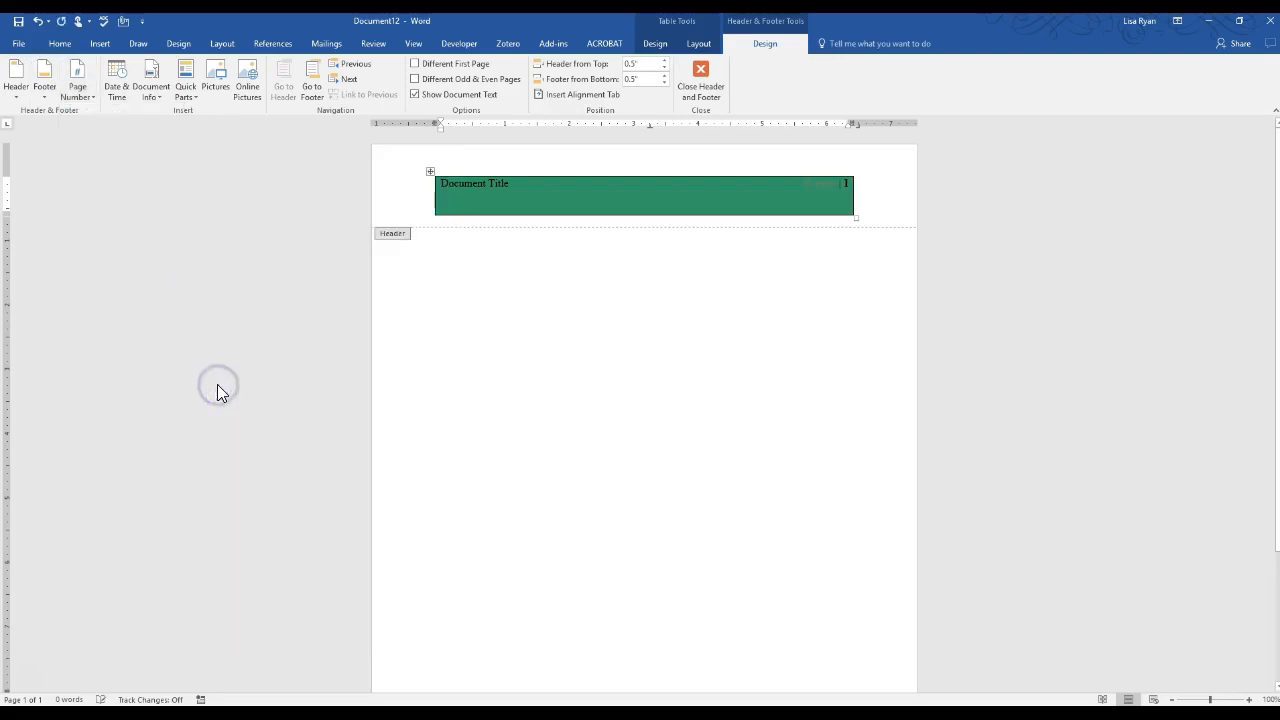
left_click(806, 170)
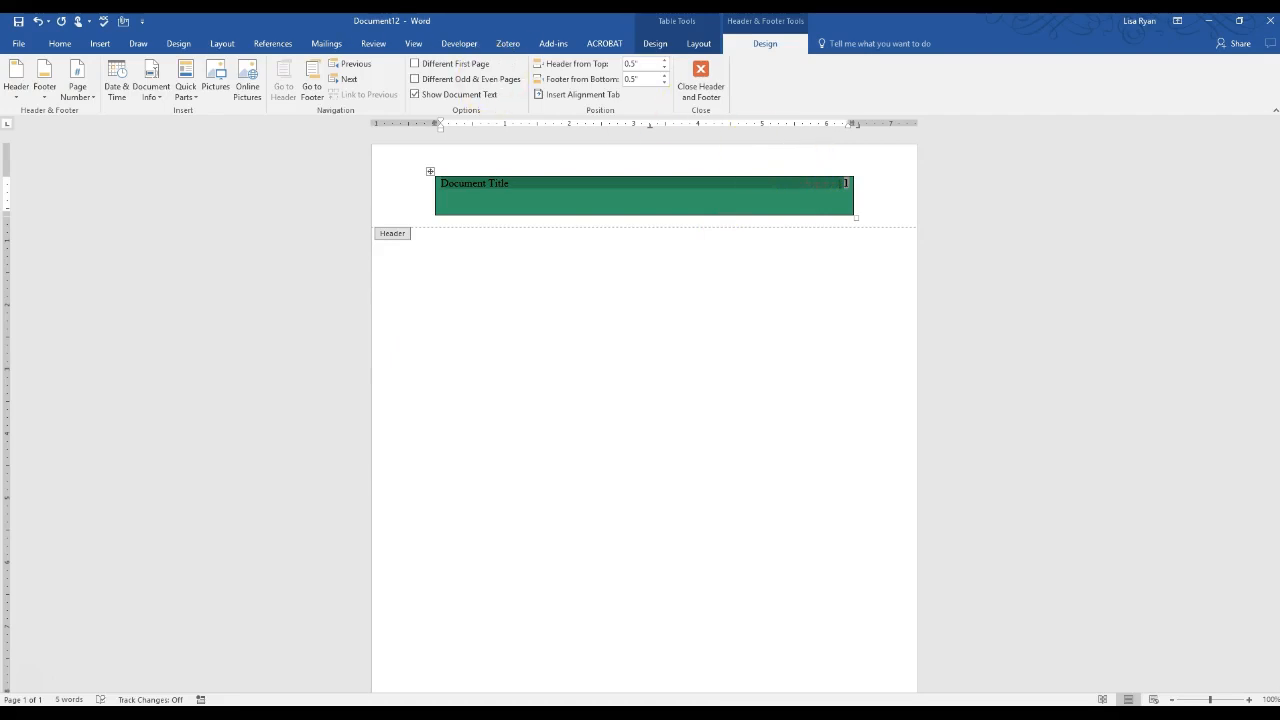
Make the header text bold and black
left_click(62, 46)
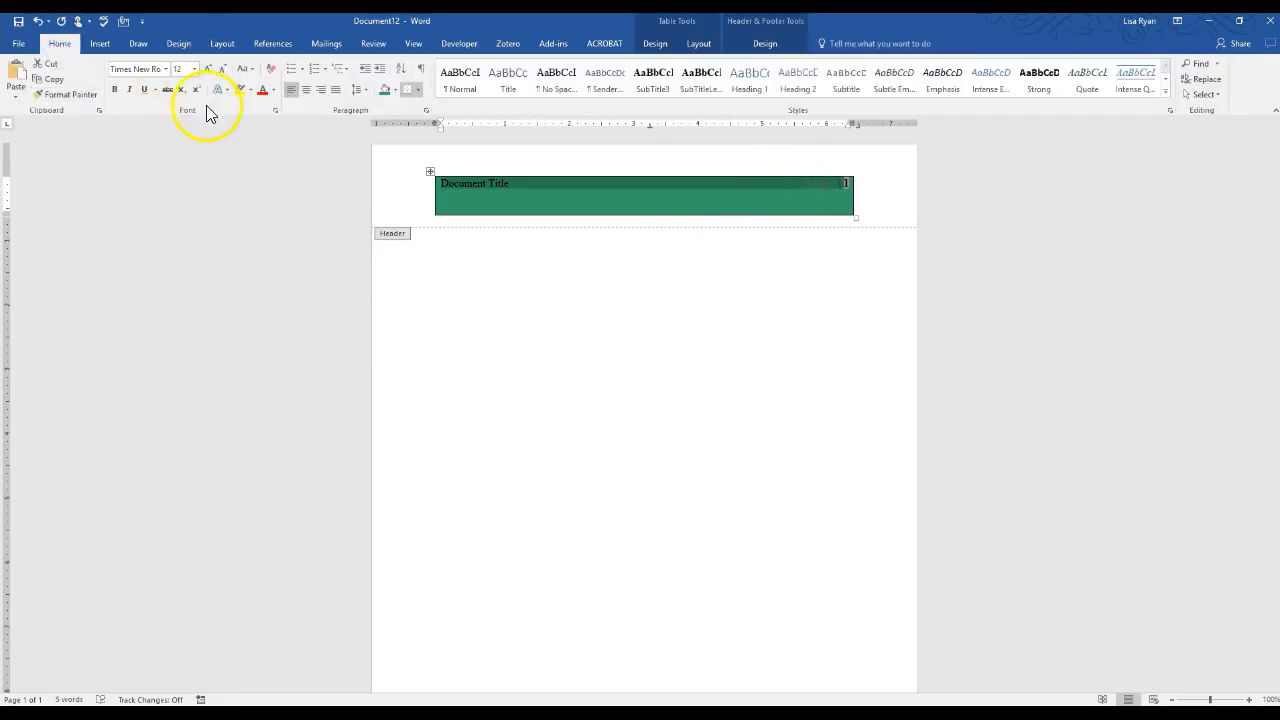
left_click(115, 90)
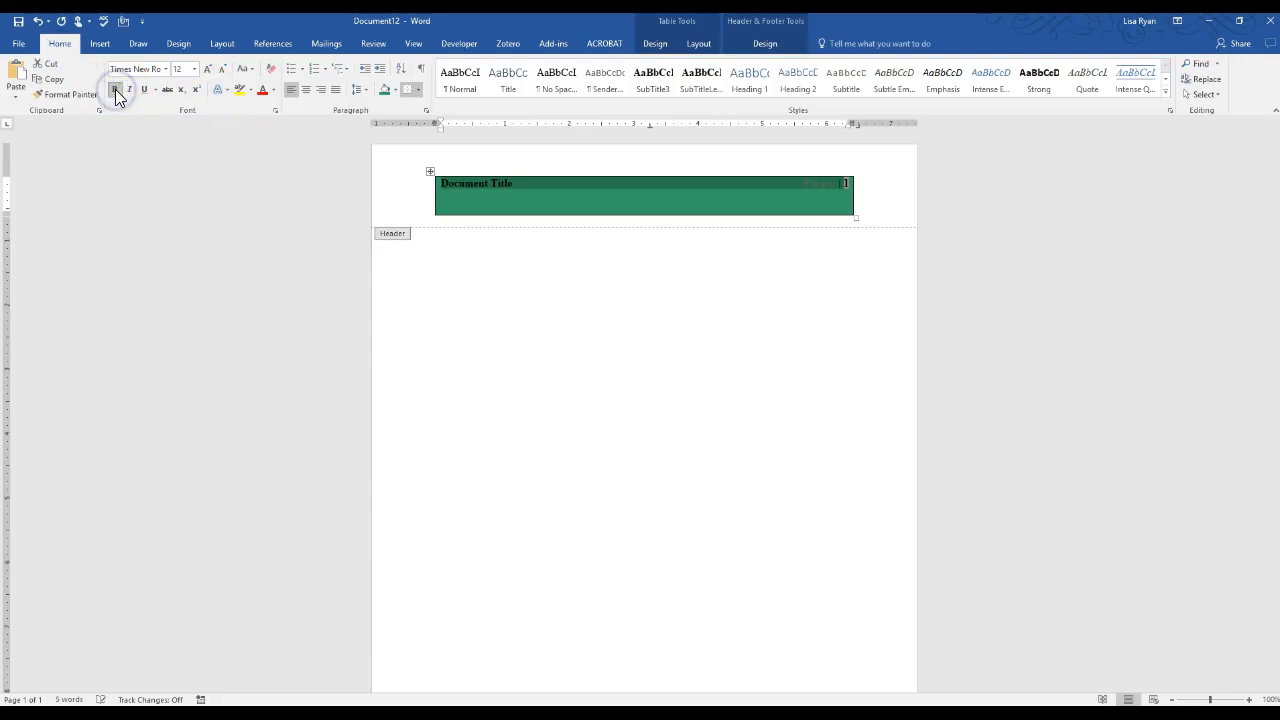
left_click(275, 90)
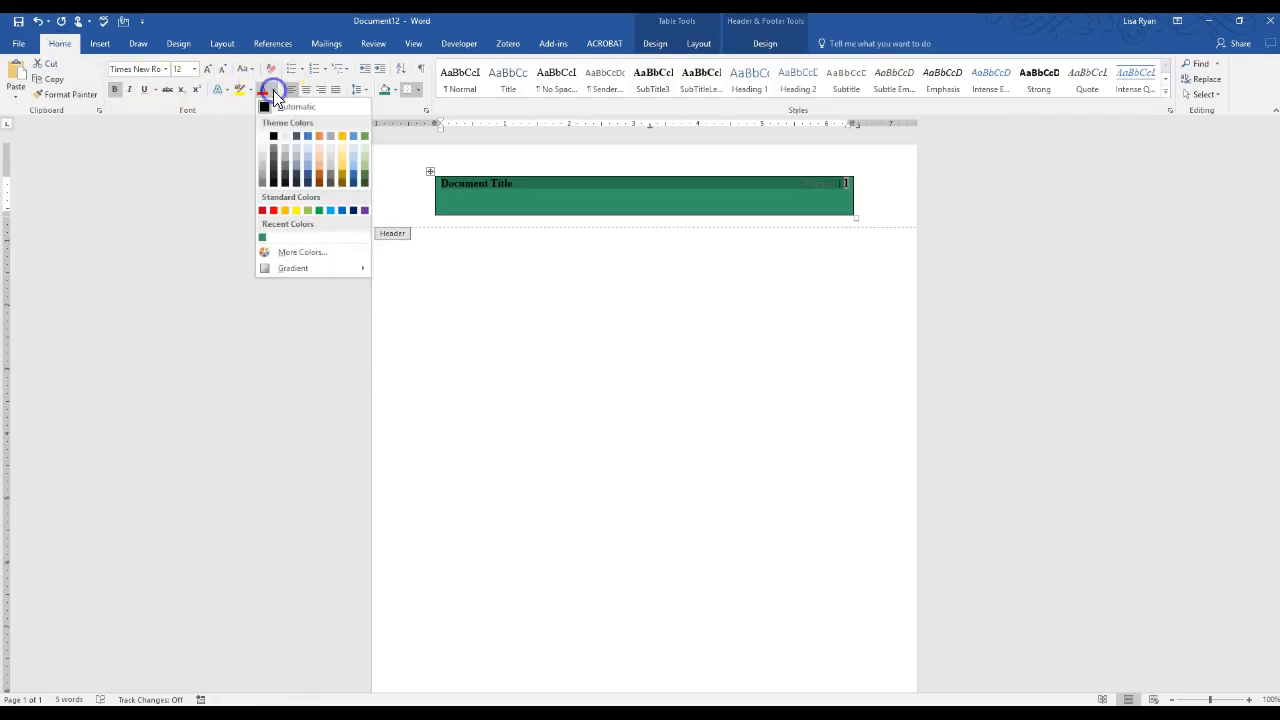
left_click(262, 142)
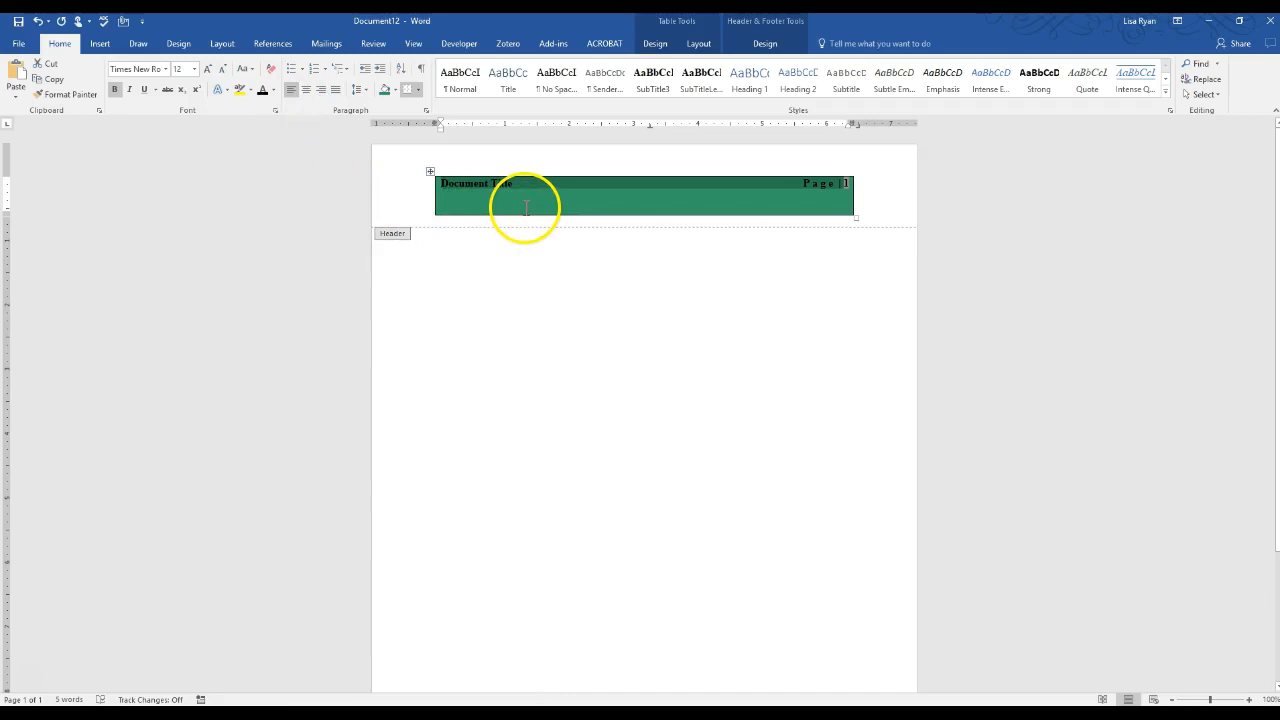
Select the whole header table using its move handle
left_click(405, 197)
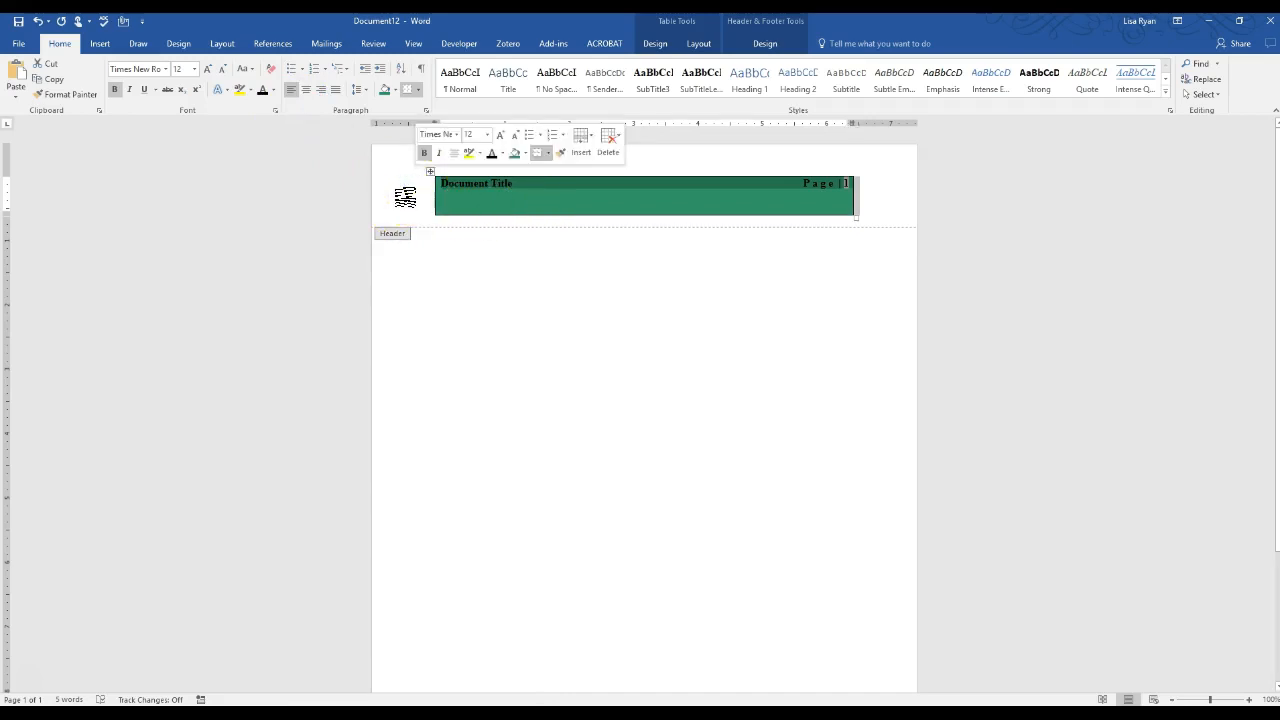
left_click(424, 198)
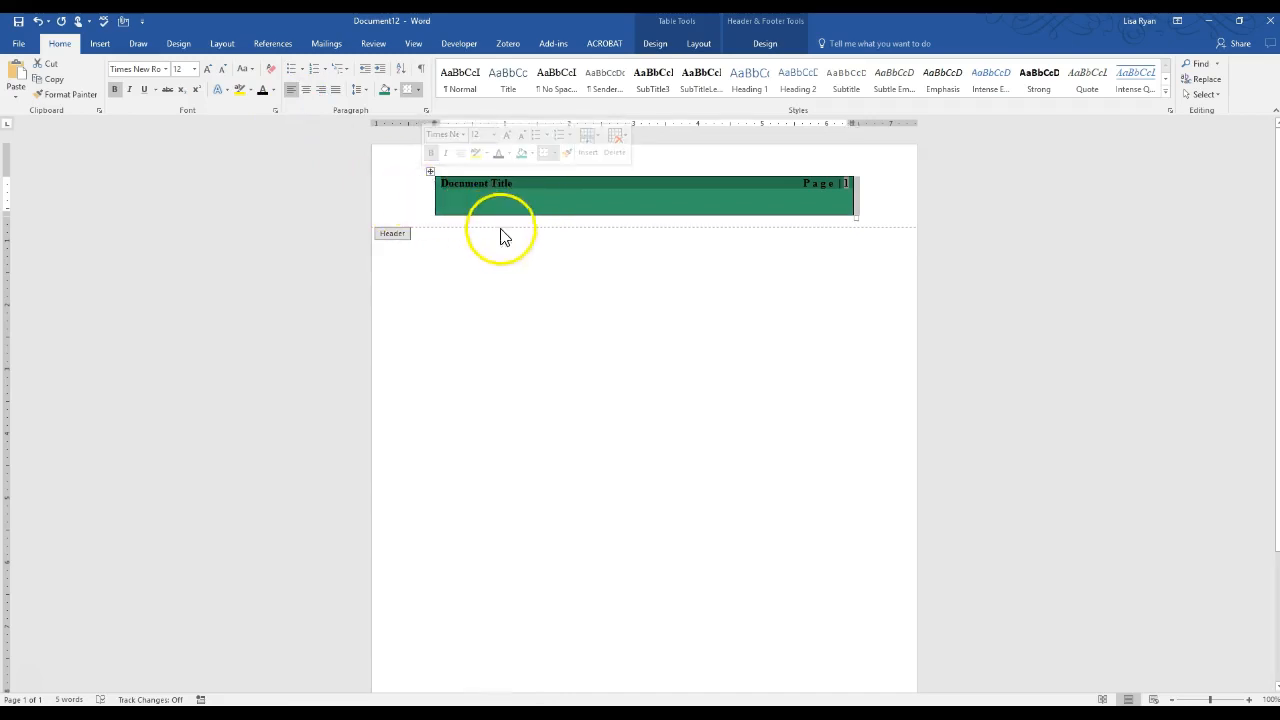
left_click(884, 195)
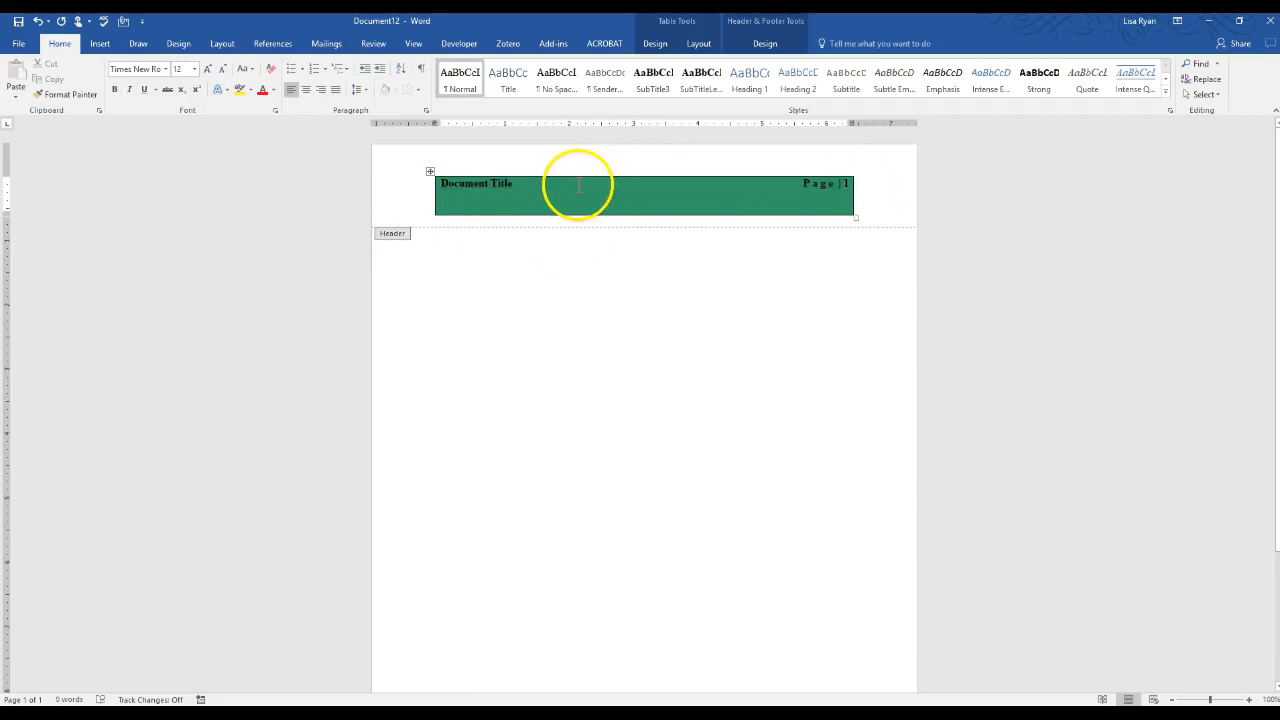
left_click(432, 177)
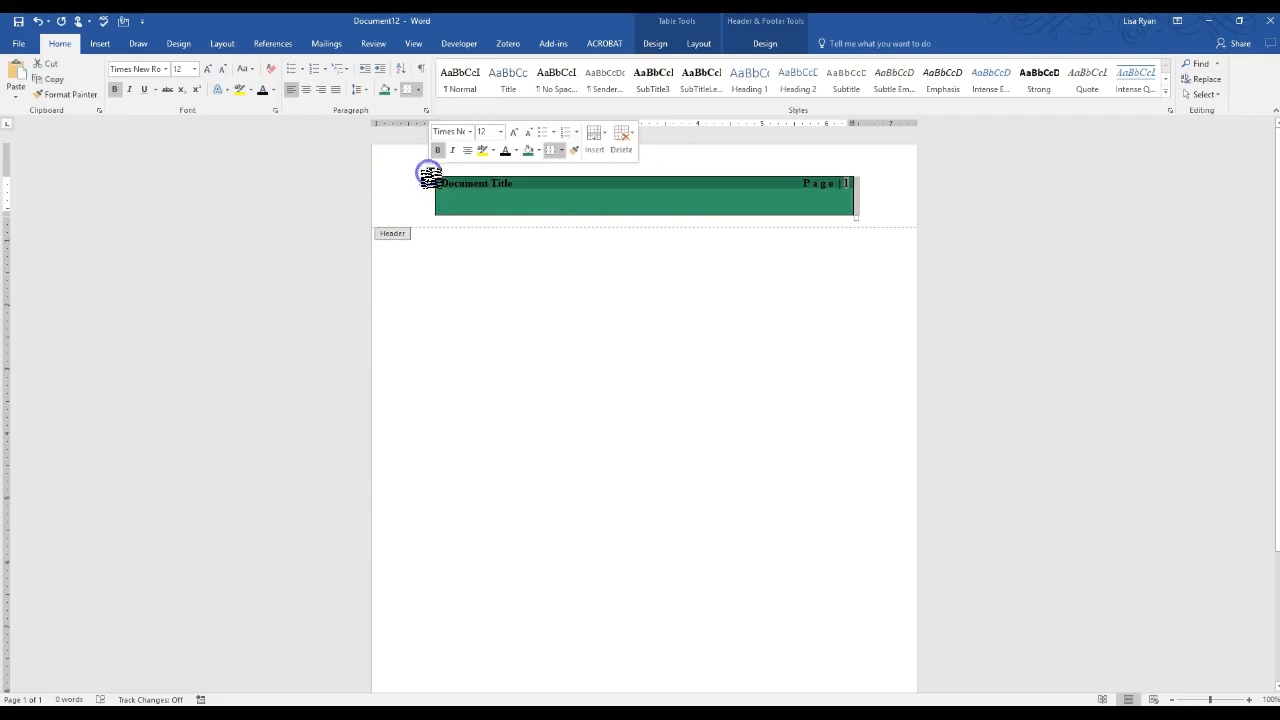
left_click(698, 43)
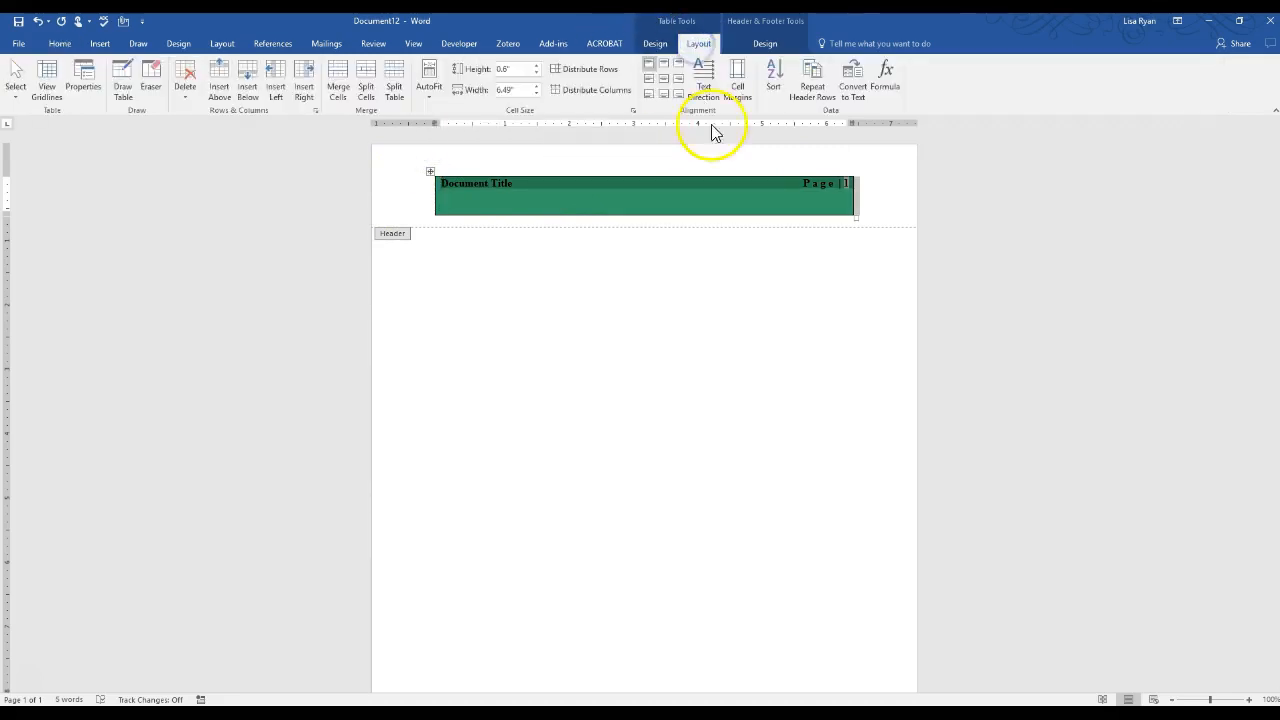
Apply a border option to the header table, then reselect the whole table
left_click(658, 44)
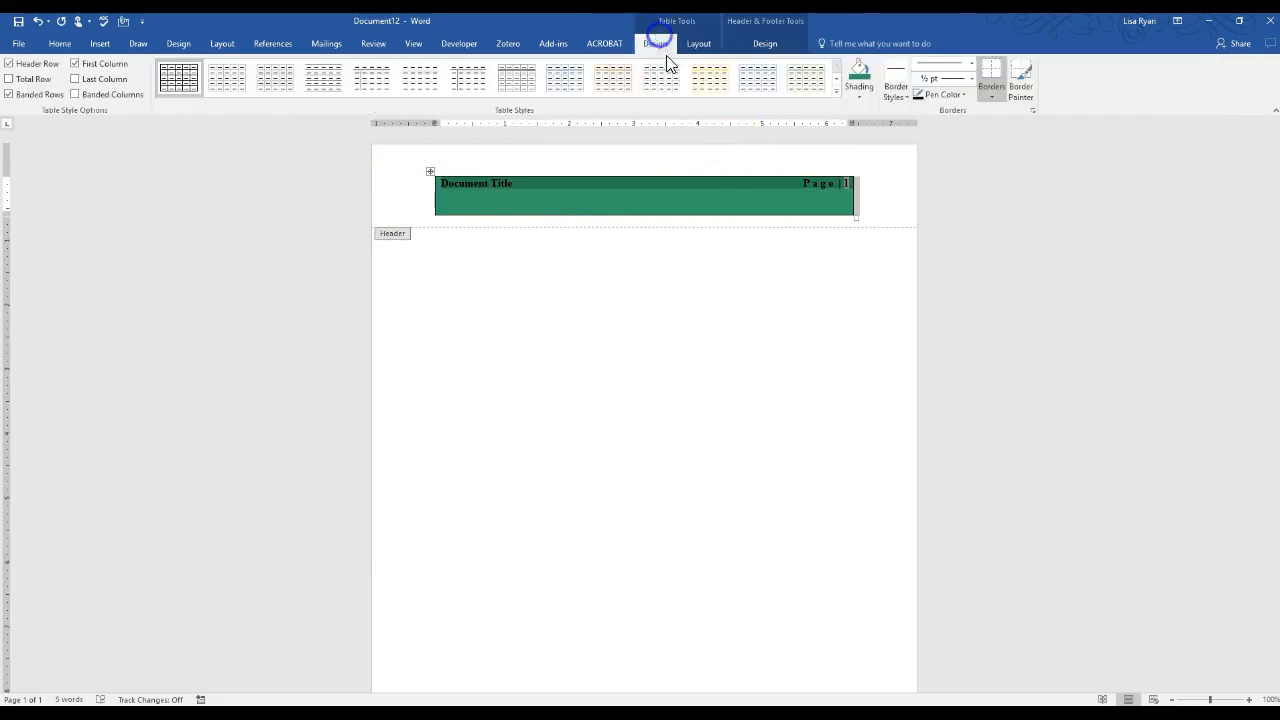
left_click(899, 97)
left_click(987, 91)
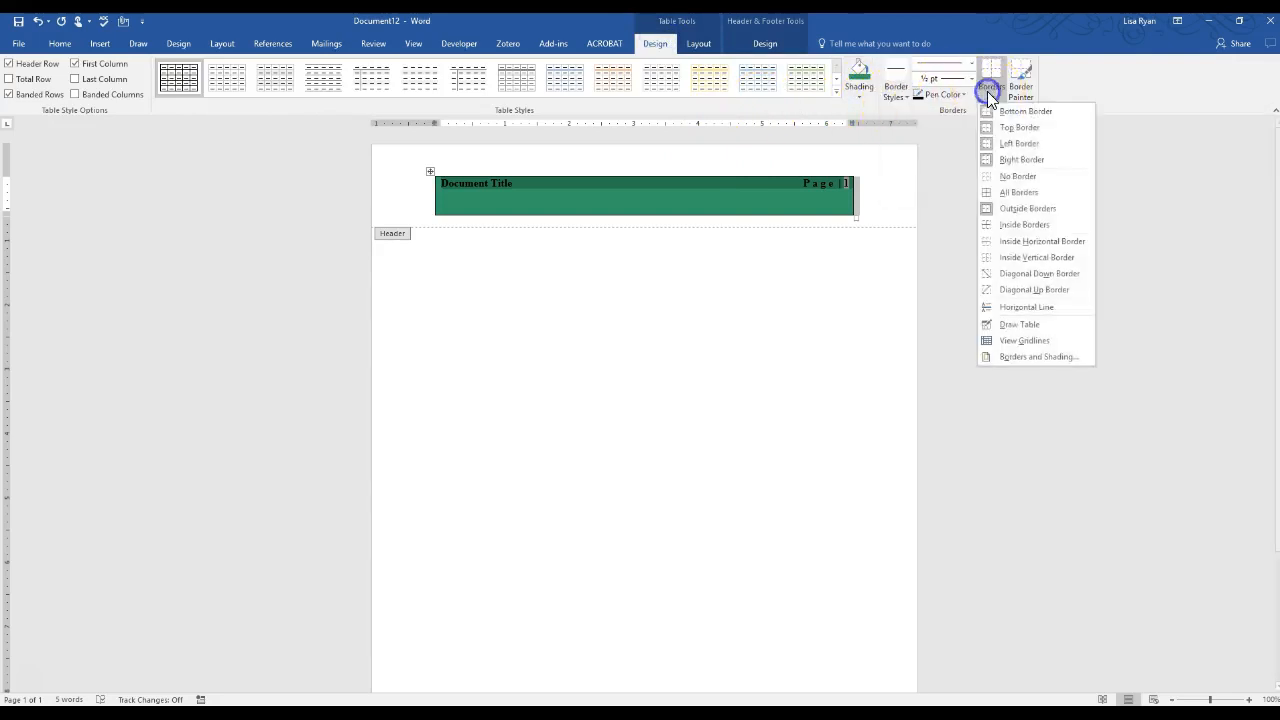
left_click(1002, 172)
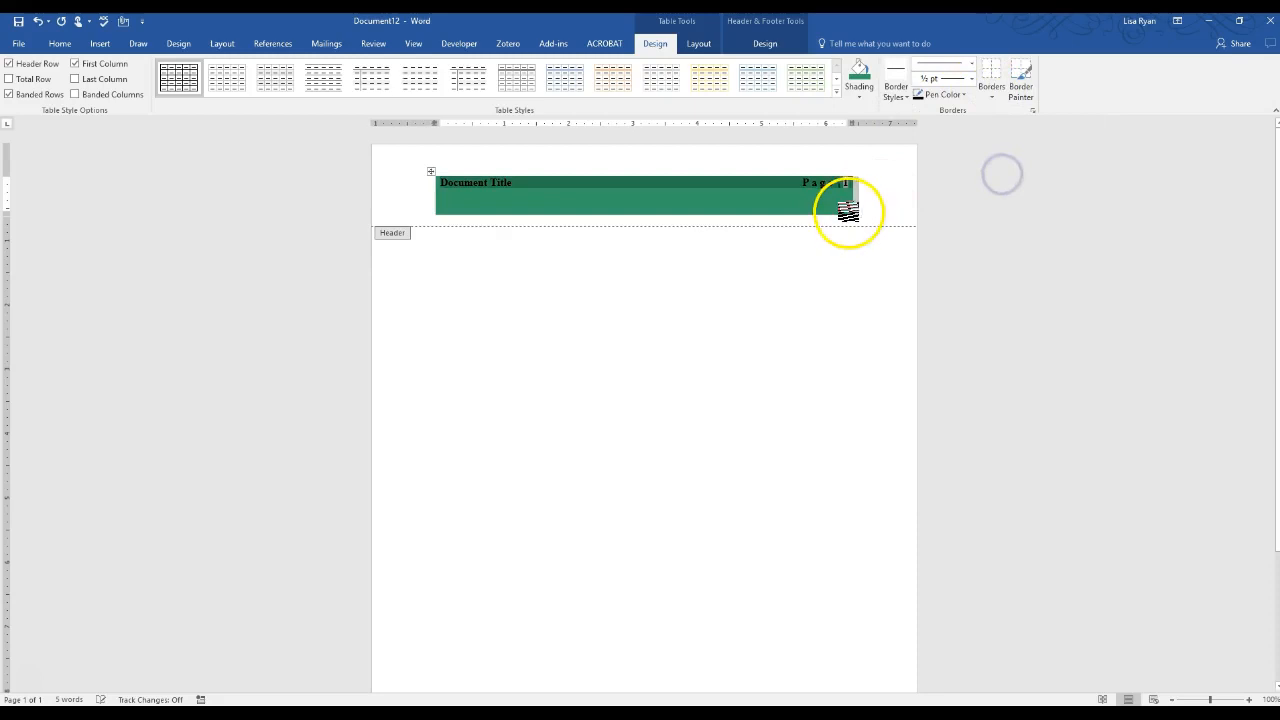
left_click(880, 190)
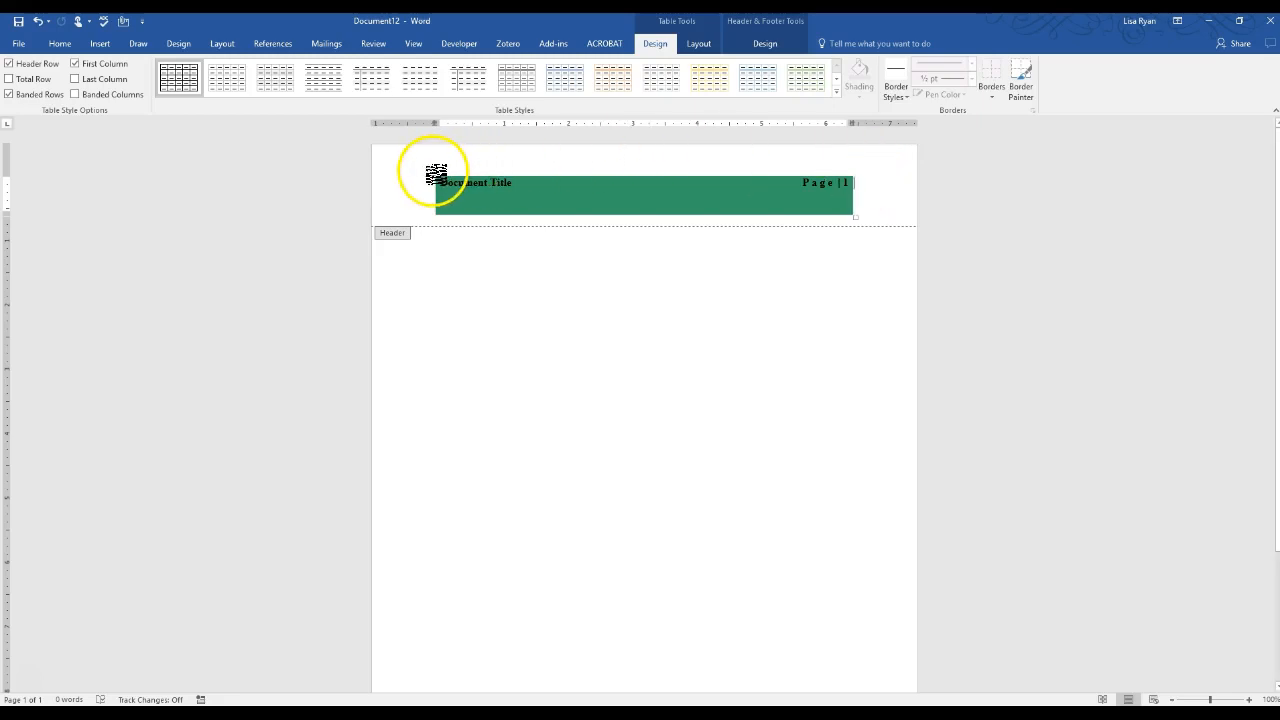
left_click(436, 175)
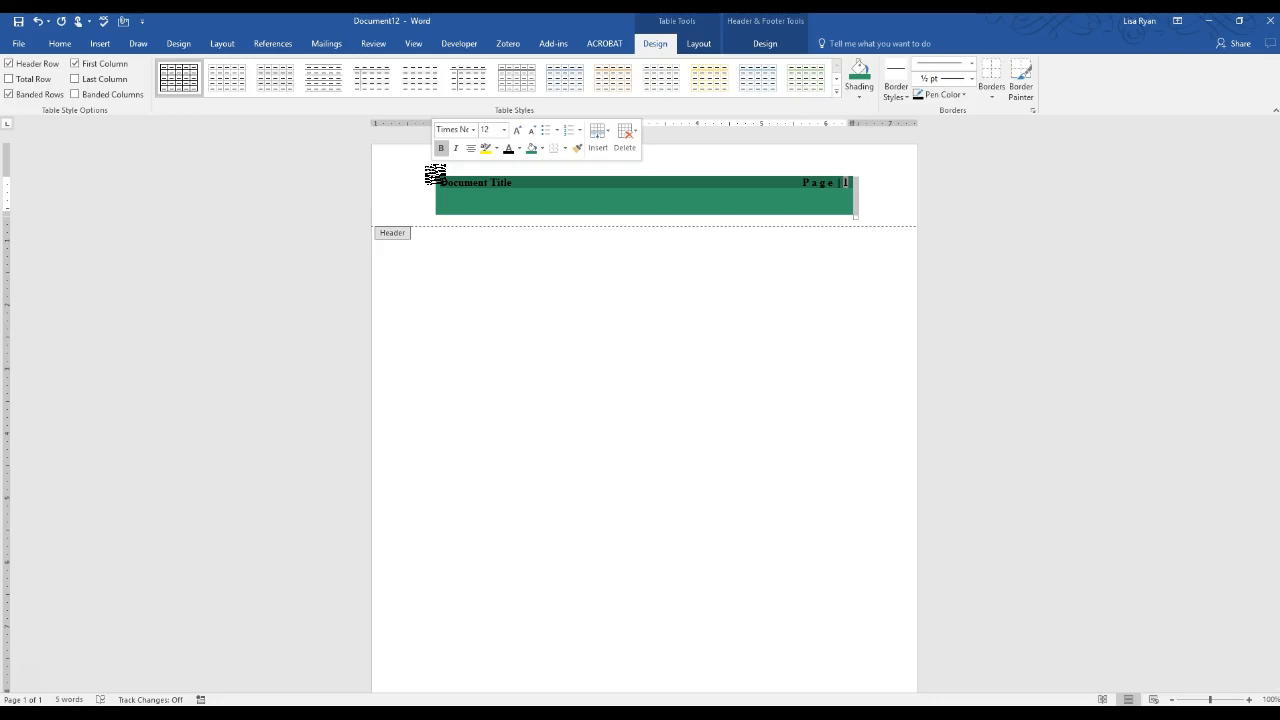
Save the selected header to the Quick Part Gallery under the name TitleHeading
left_click(100, 44)
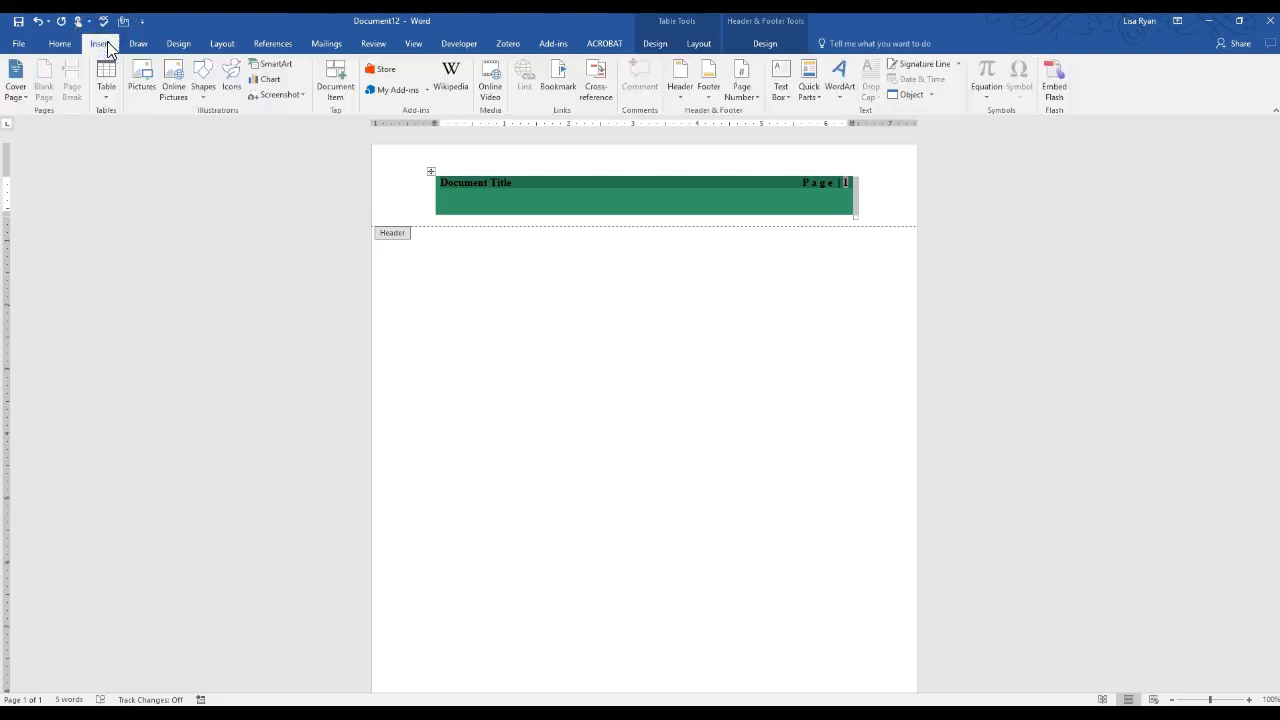
left_click(809, 92)
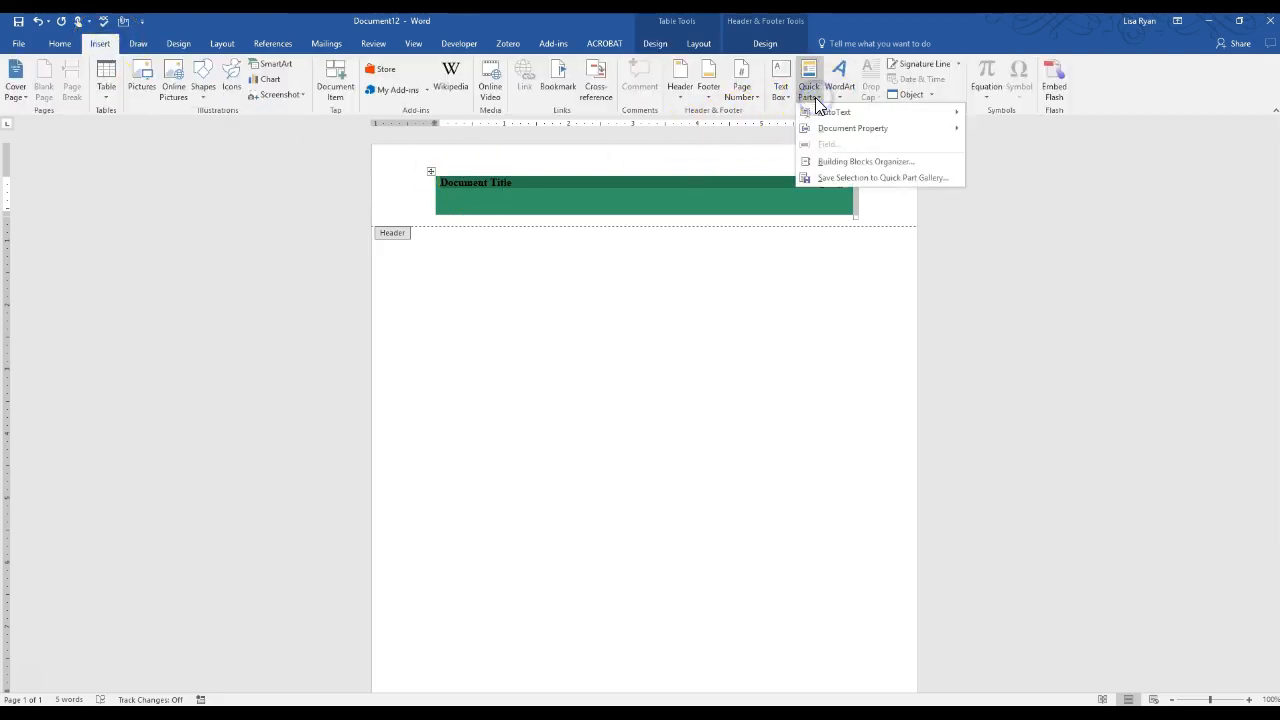
left_click(840, 177)
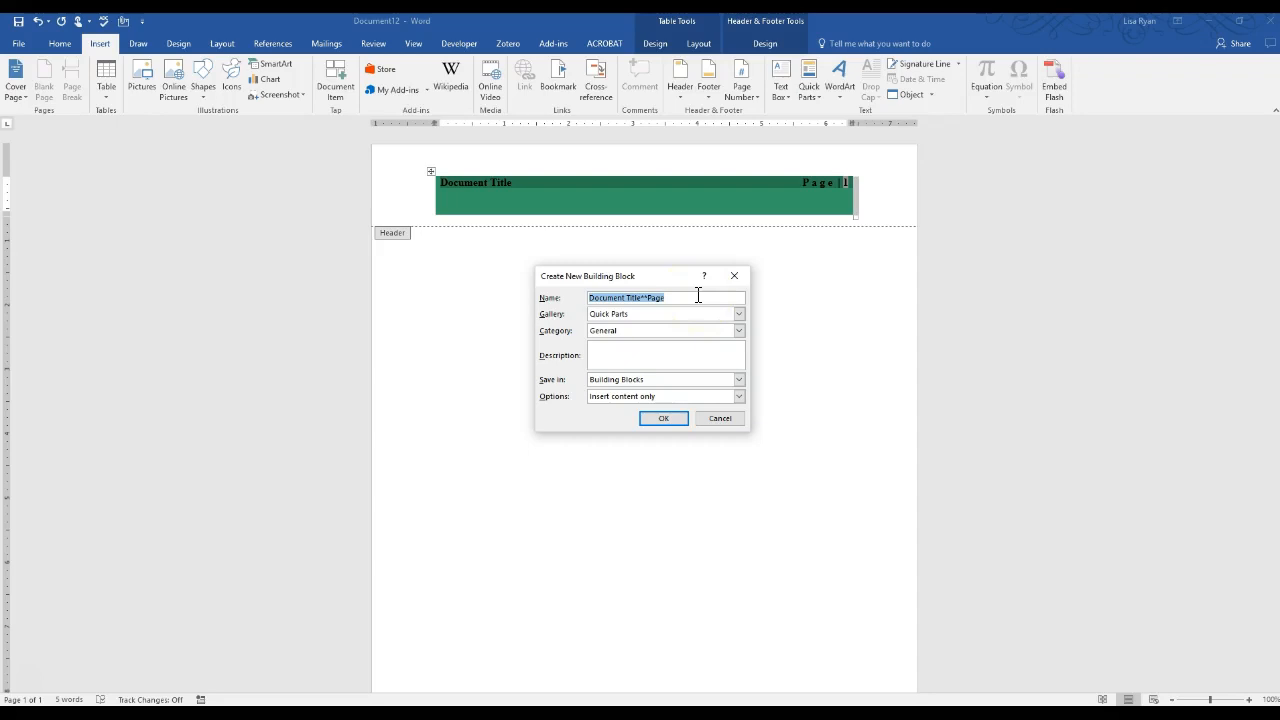
type("Tittle")
key("BackSpace")
key("BackSpace")
key("BackSpace")
type("leHeading")
left_click(610, 297)
type("e")
File it in the Headers gallery described 'Title Heading', then start a new blank document
left_click(739, 316)
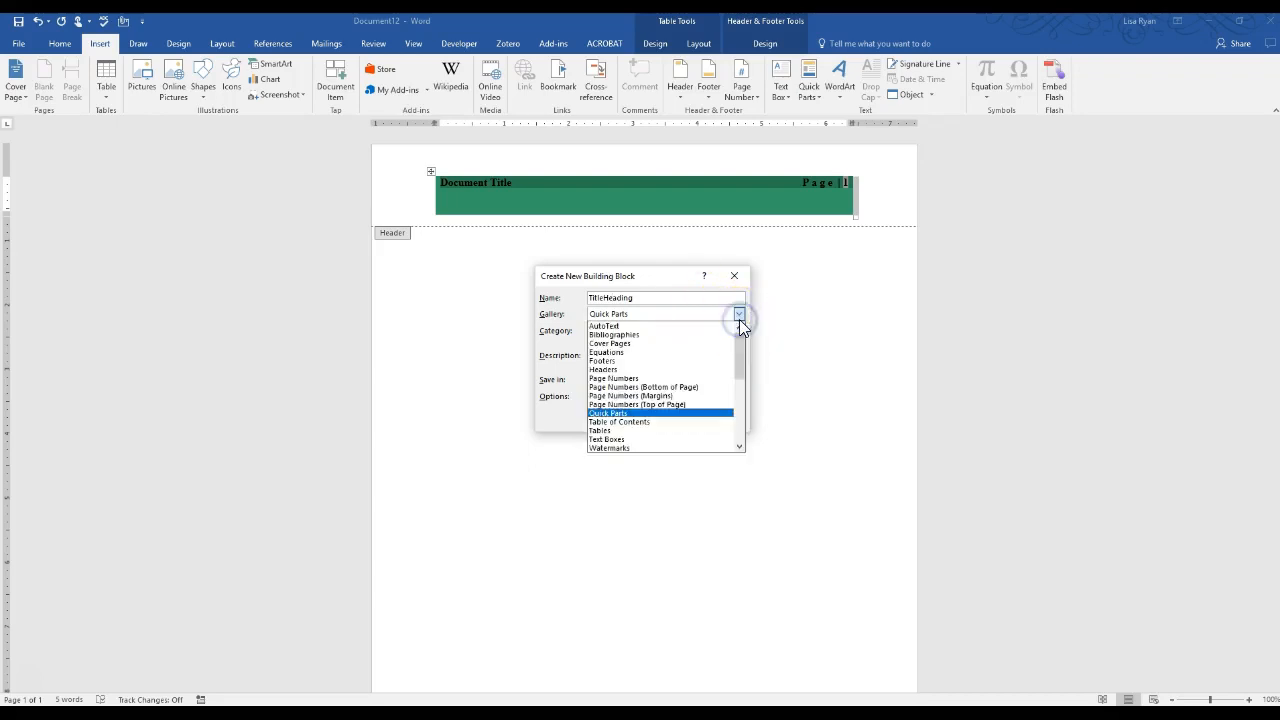
left_click(634, 371)
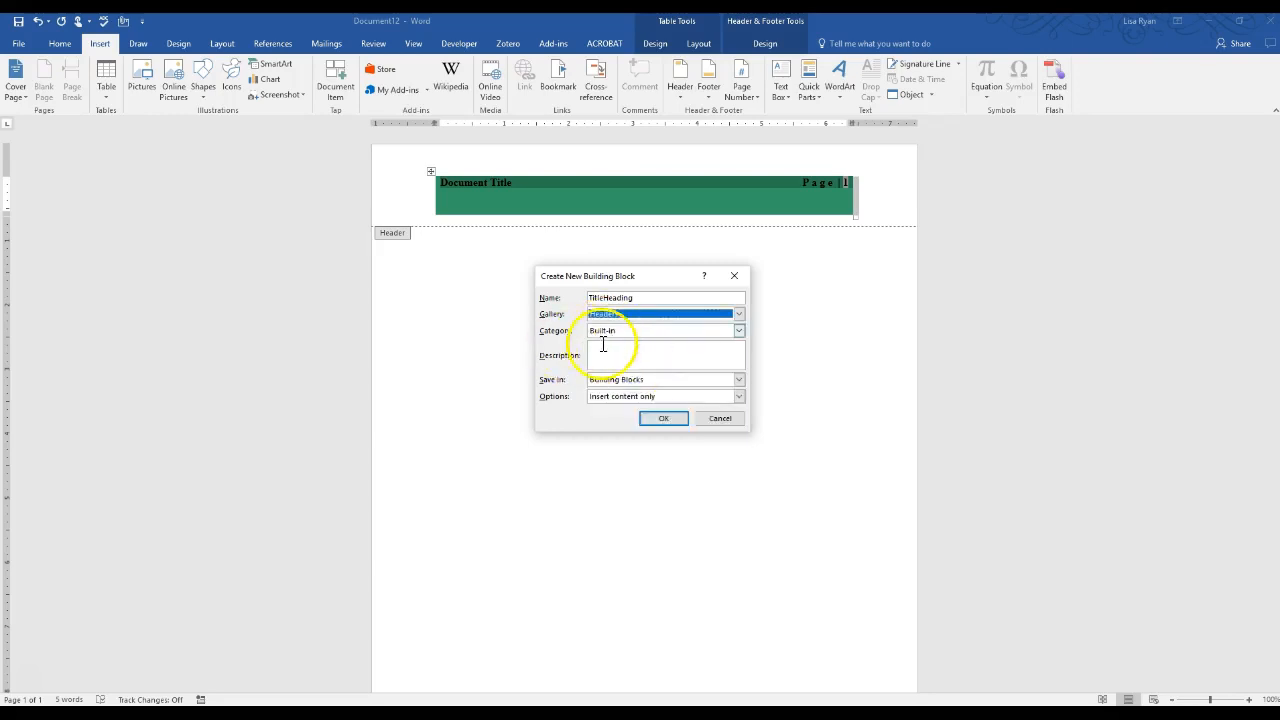
left_click(603, 348)
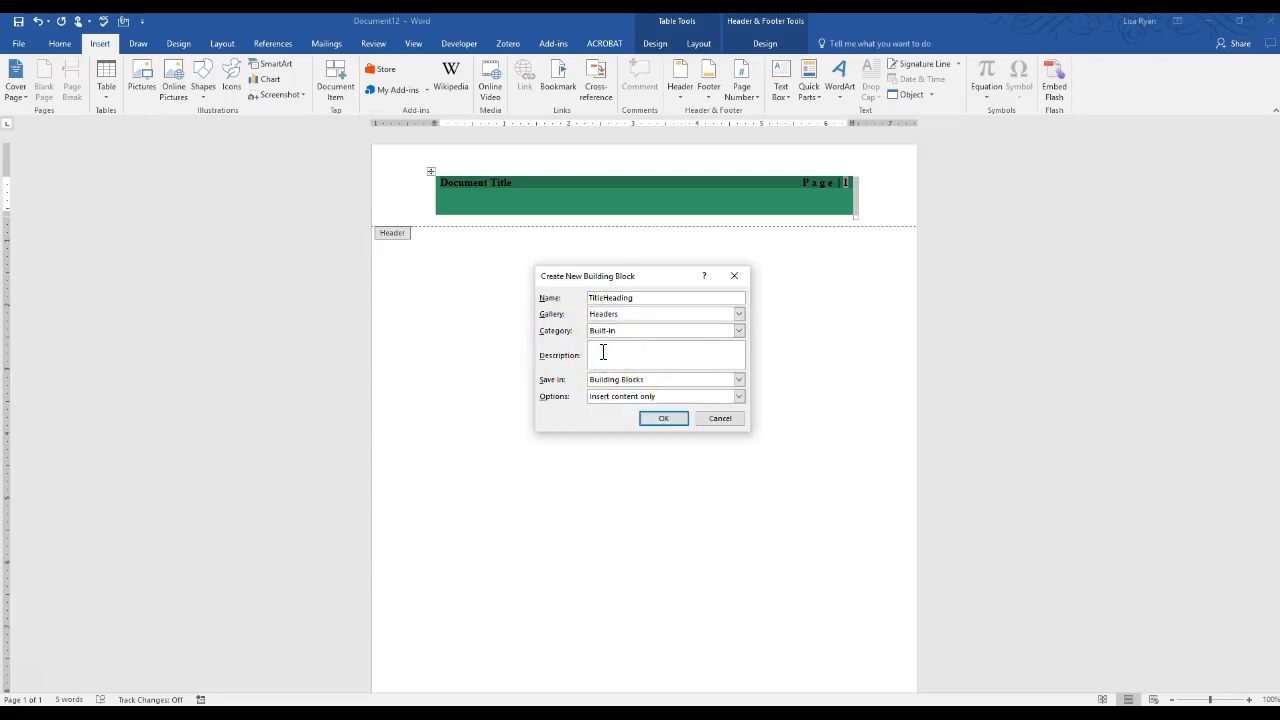
type("Title Hading")
key("BackSpace")
key("BackSpace")
key("BackSpace")
key("BackSpace")
type("esding")
key("BackSpace")
key("BackSpace")
key("BackSpace")
key("BackSpace")
type("ding")
left_click(664, 417)
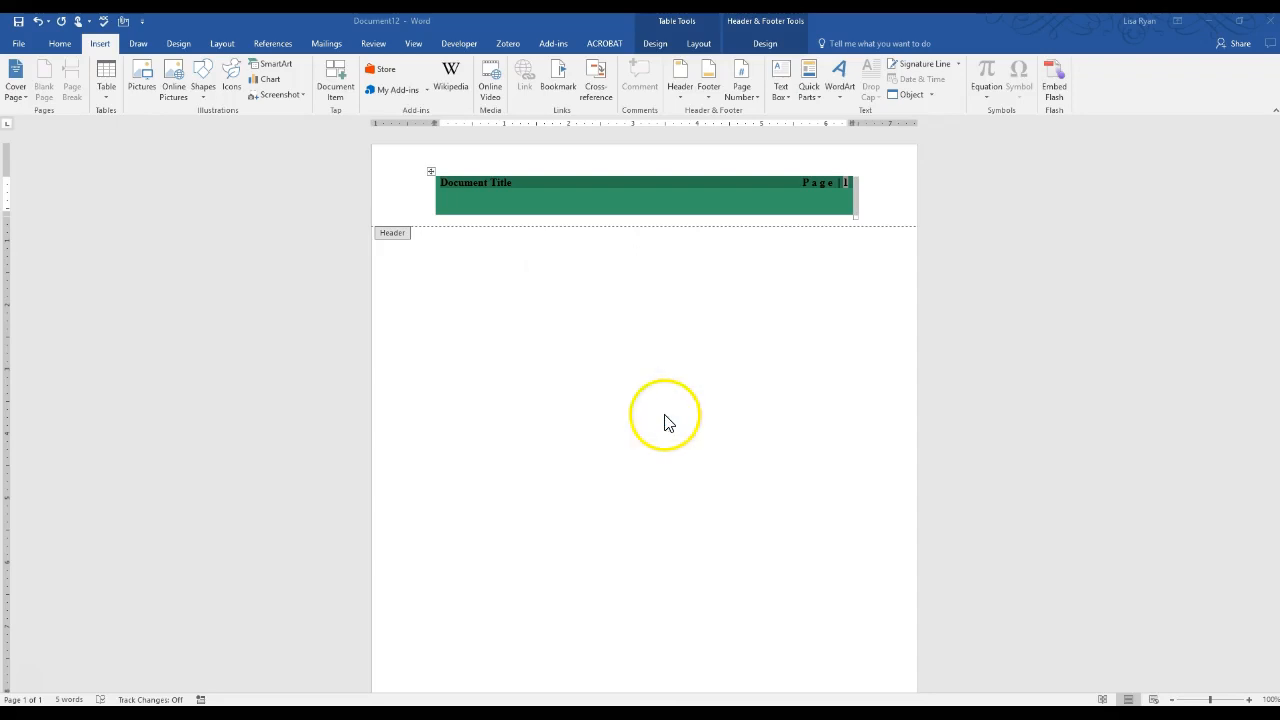
double_click(669, 305)
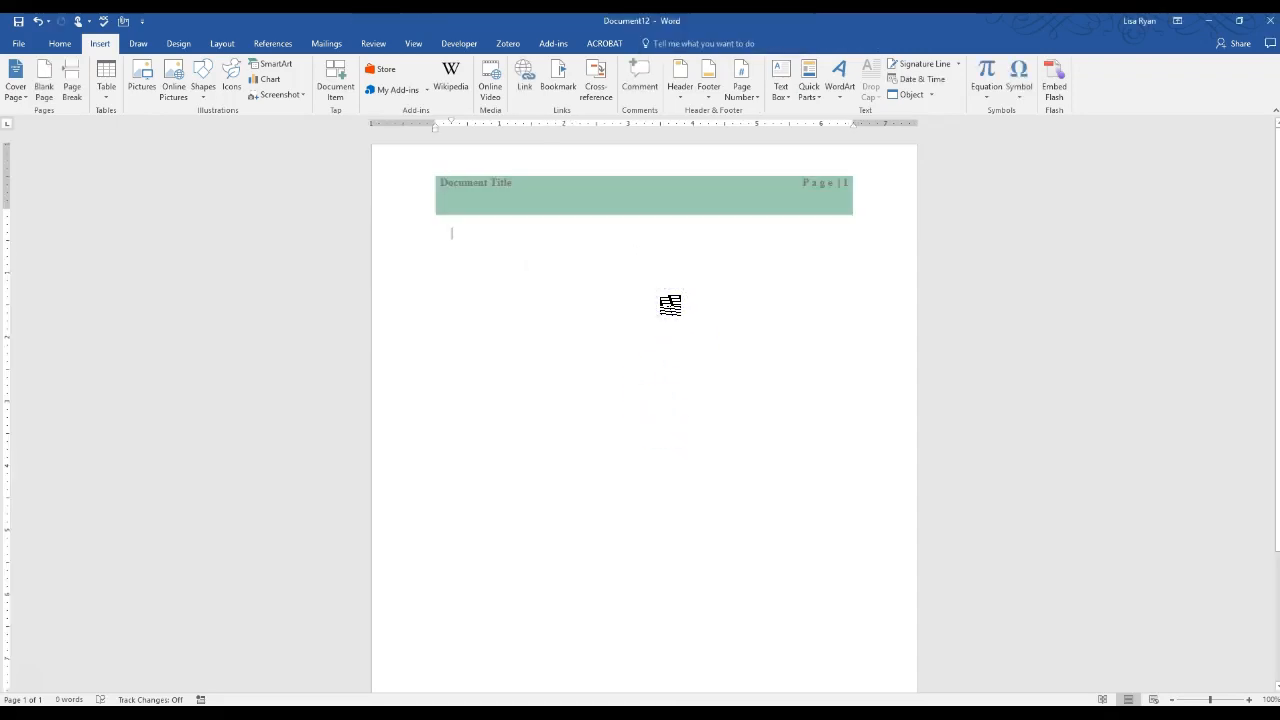
key("ctrl+n")
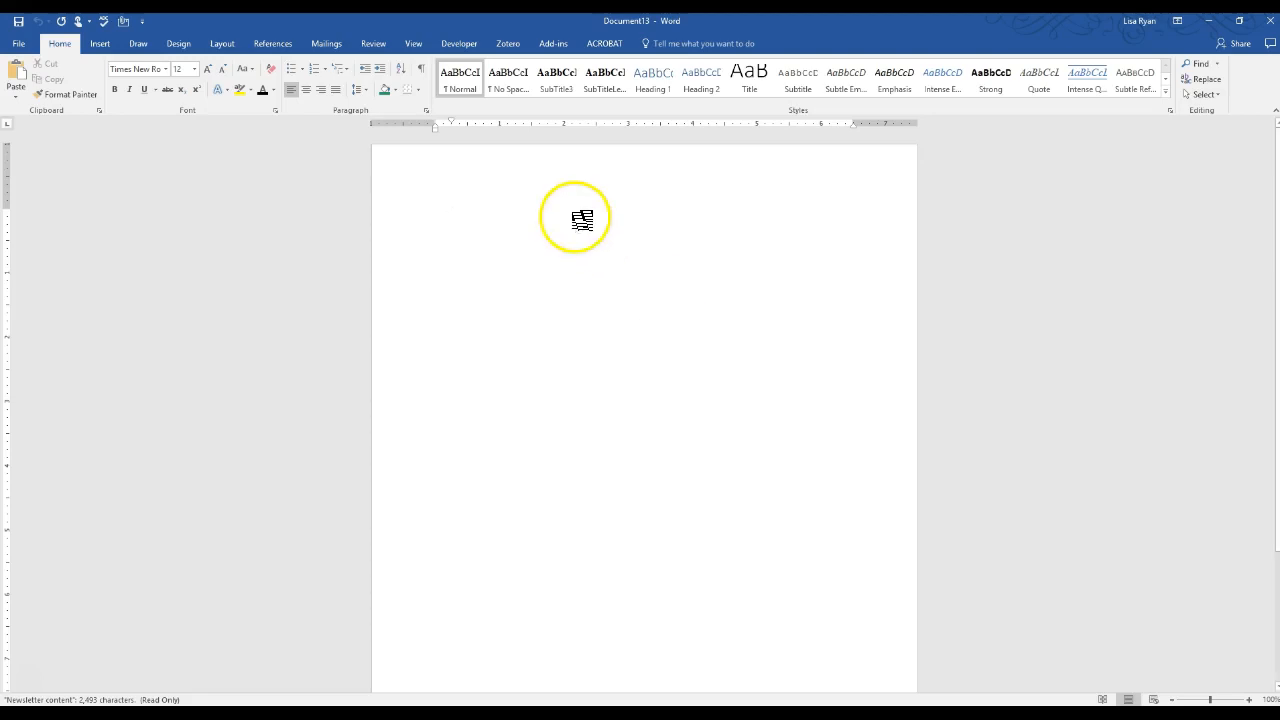
Insert the TitleHeading header from the Building Blocks Organizer and close header editing
left_click(104, 43)
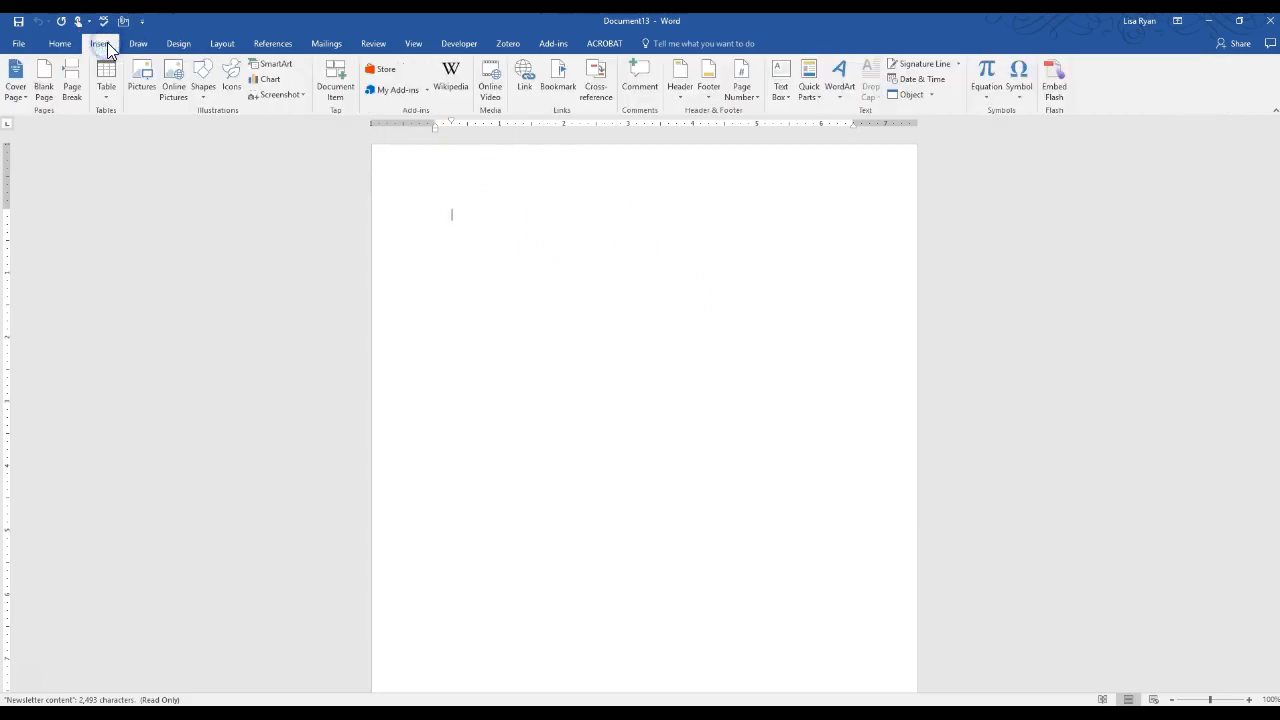
left_click(809, 100)
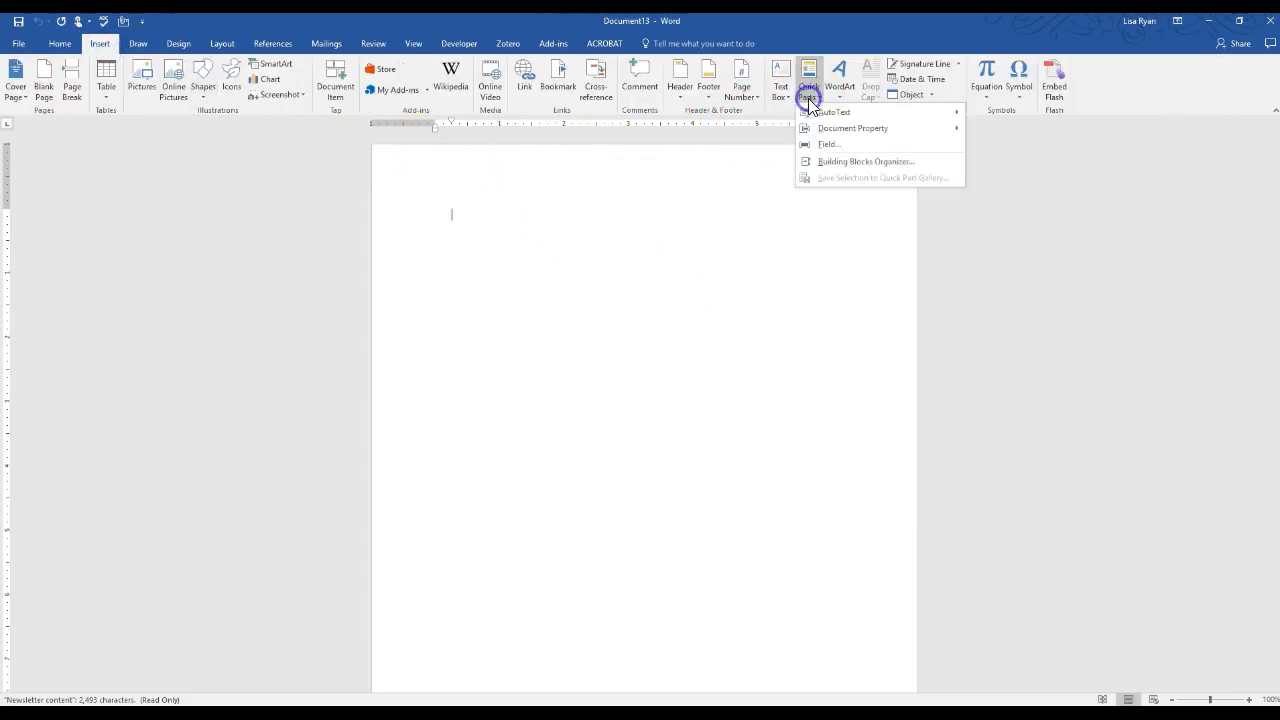
left_click(843, 163)
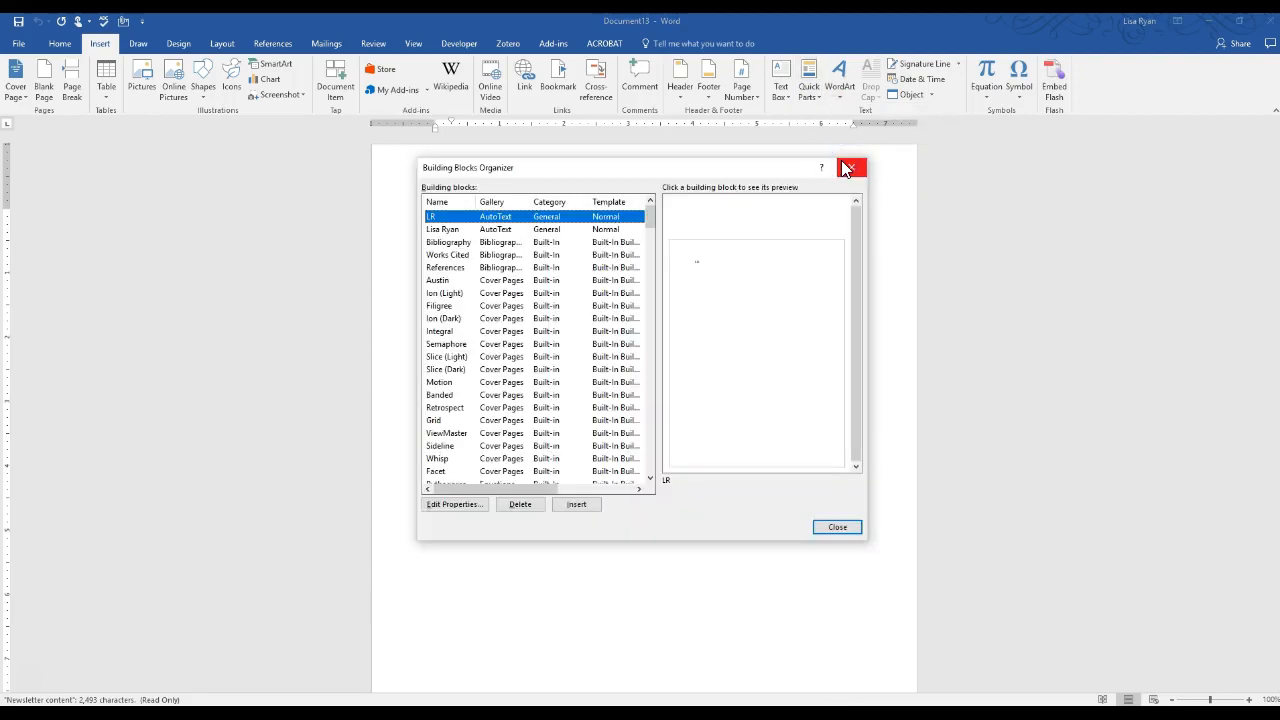
left_click_drag(649, 217, 646, 268)
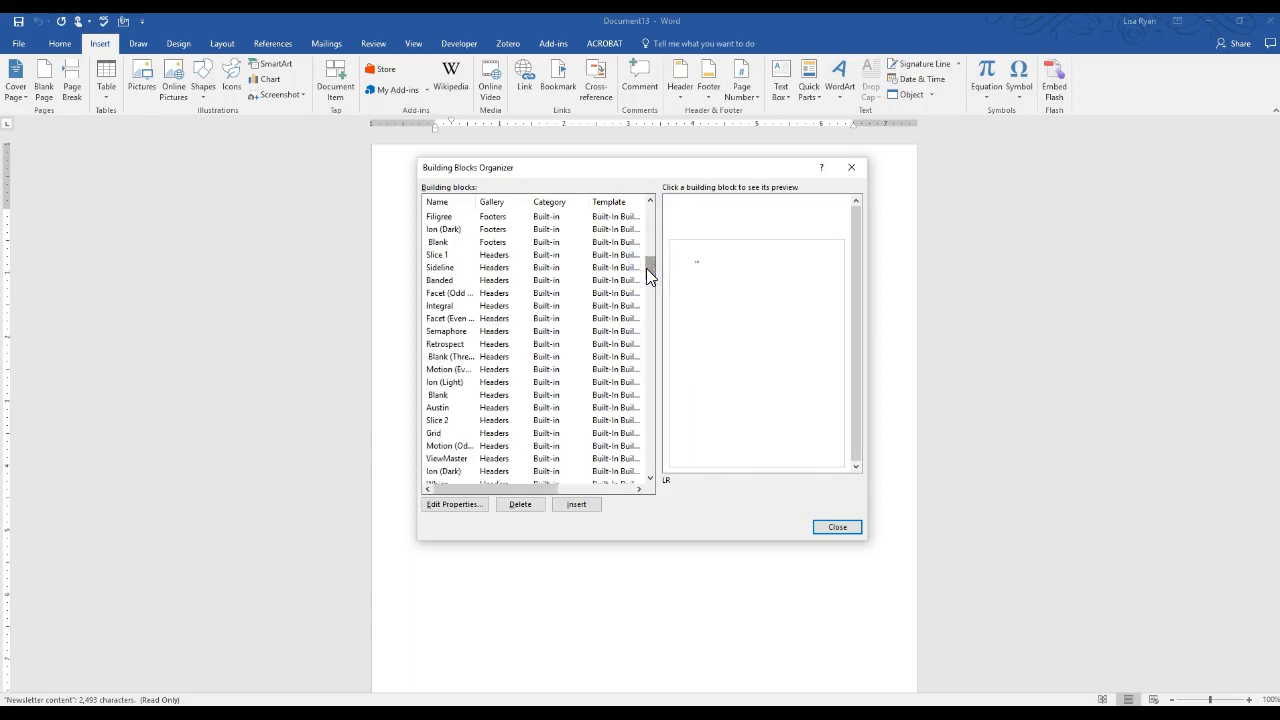
mouse_move(646, 268)
left_mouse_down()
mouse_move(650, 242)
mouse_move(649, 276)
left_mouse_up()
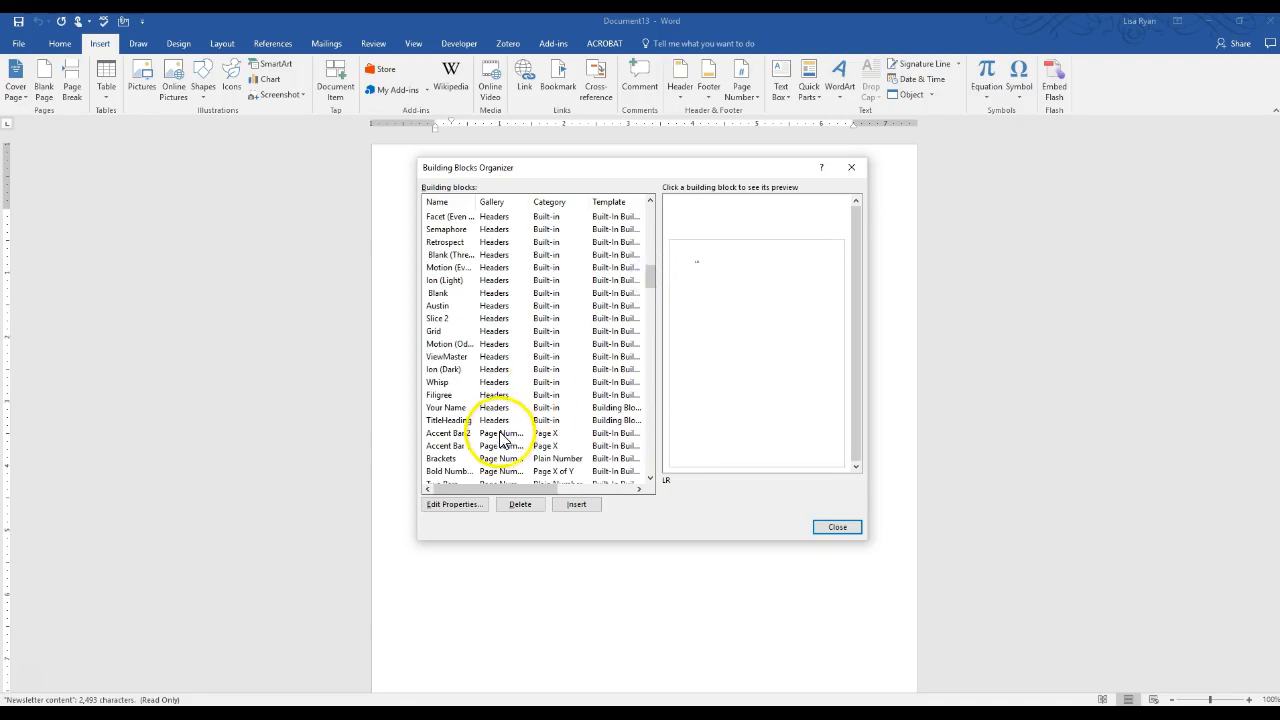
left_click(450, 420)
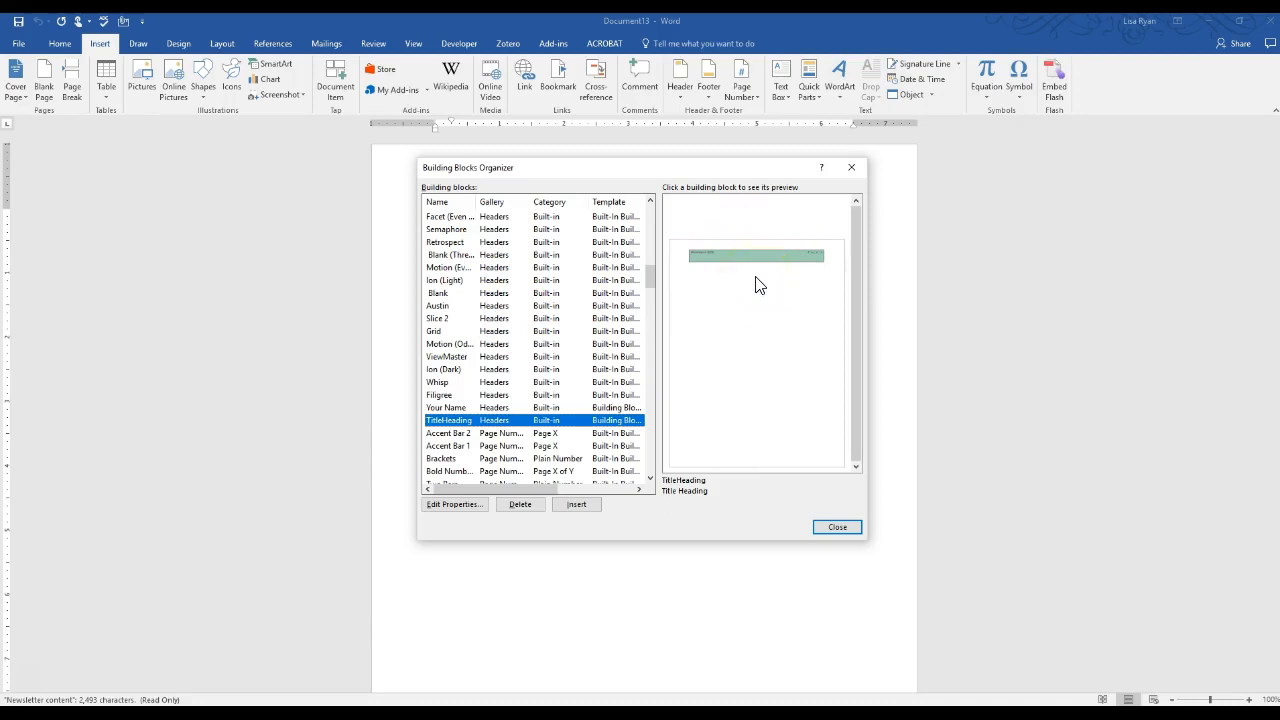
left_click(576, 504)
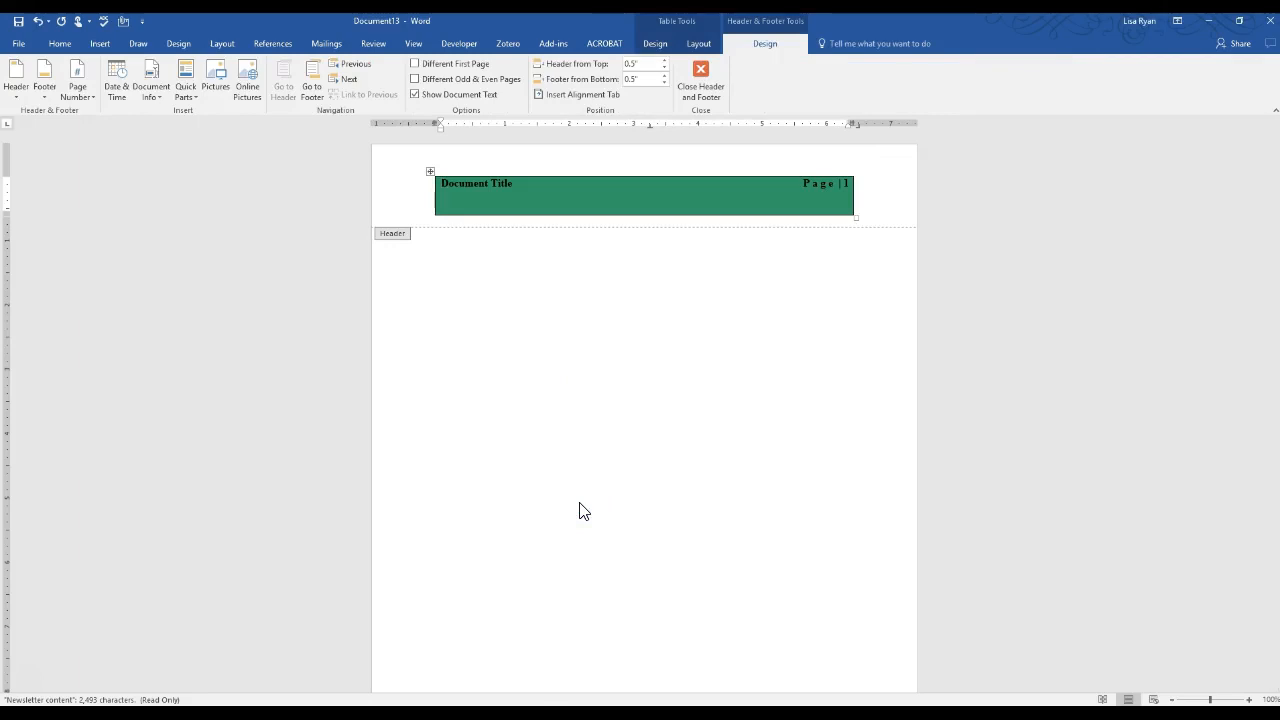
left_click(688, 77)
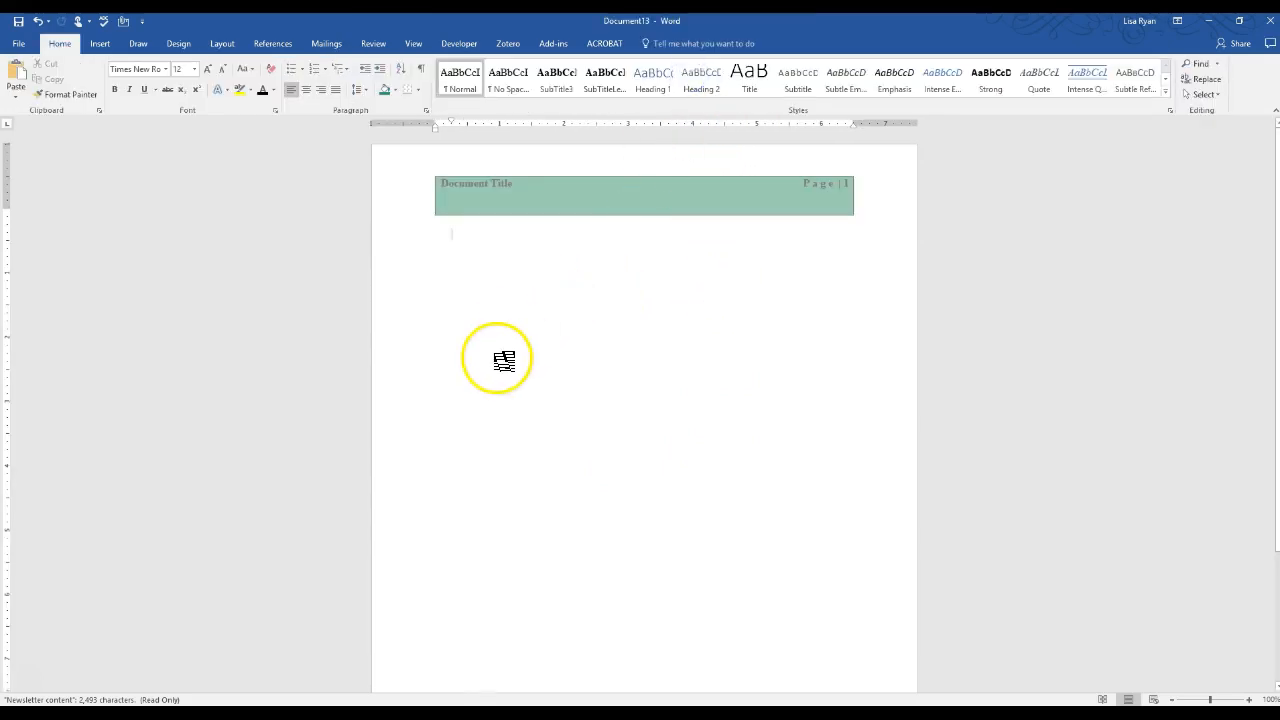
Type 'Thank you for your time. I look forward to talking with you soon.'
key("Return")
key("Return")
key("Return")
key("Return")
key("Return")
key("Return")
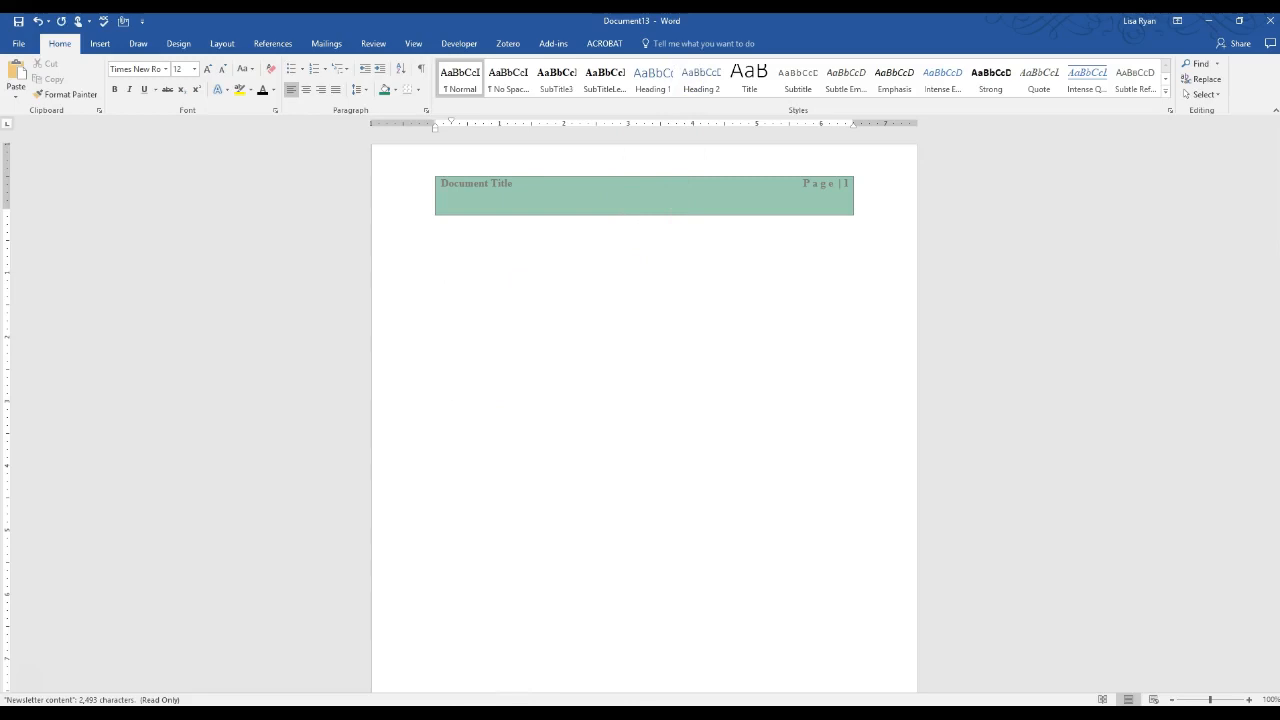
type("Thank you for your time.  I lool forward to")
key("ctrl+Left")
key("ctrl+Left")
key("ctrl+Left")
key("Right")
key("Right")
type("k")
key("Delete")
type("talking with you soon")
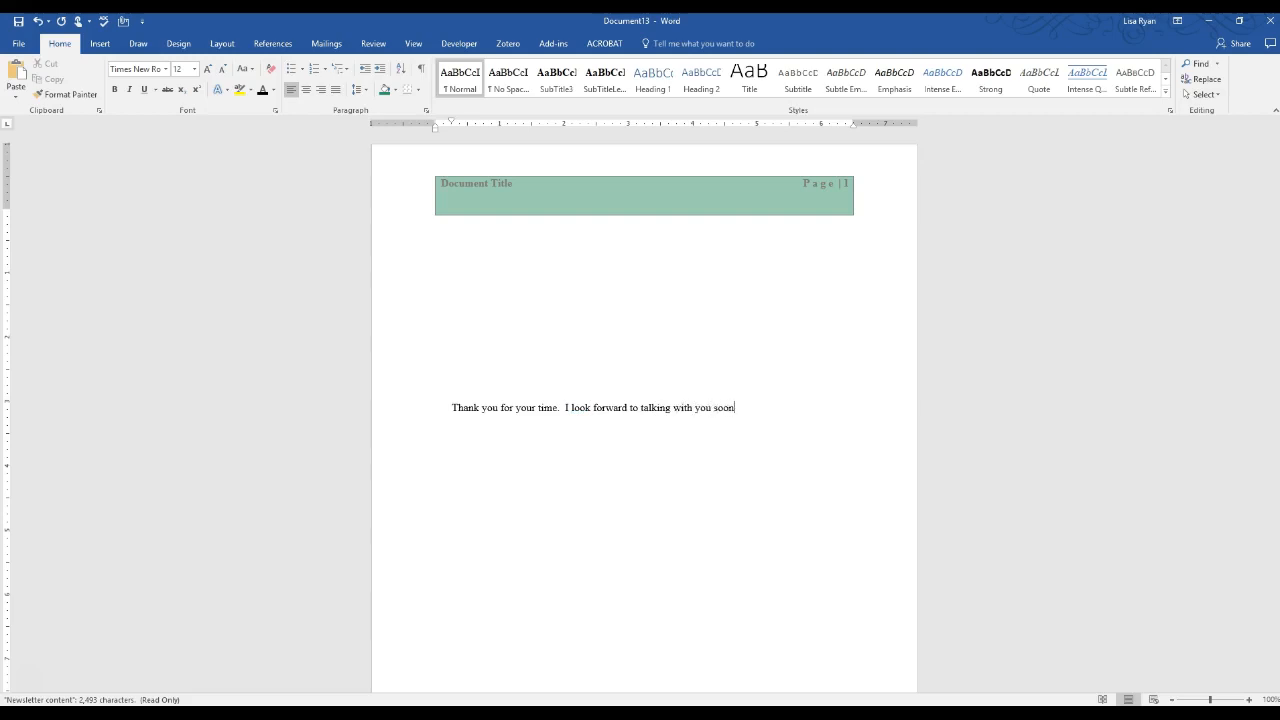
type(".")
Add 'Sincerely,' and the sender's name on new lines, then select the whole closing
key("Return")
key("Return")
type("Sincelely")
key("BackSpace")
key("BackSpace")
key("BackSpace")
key("BackSpace")
type("rely")
key("Return")
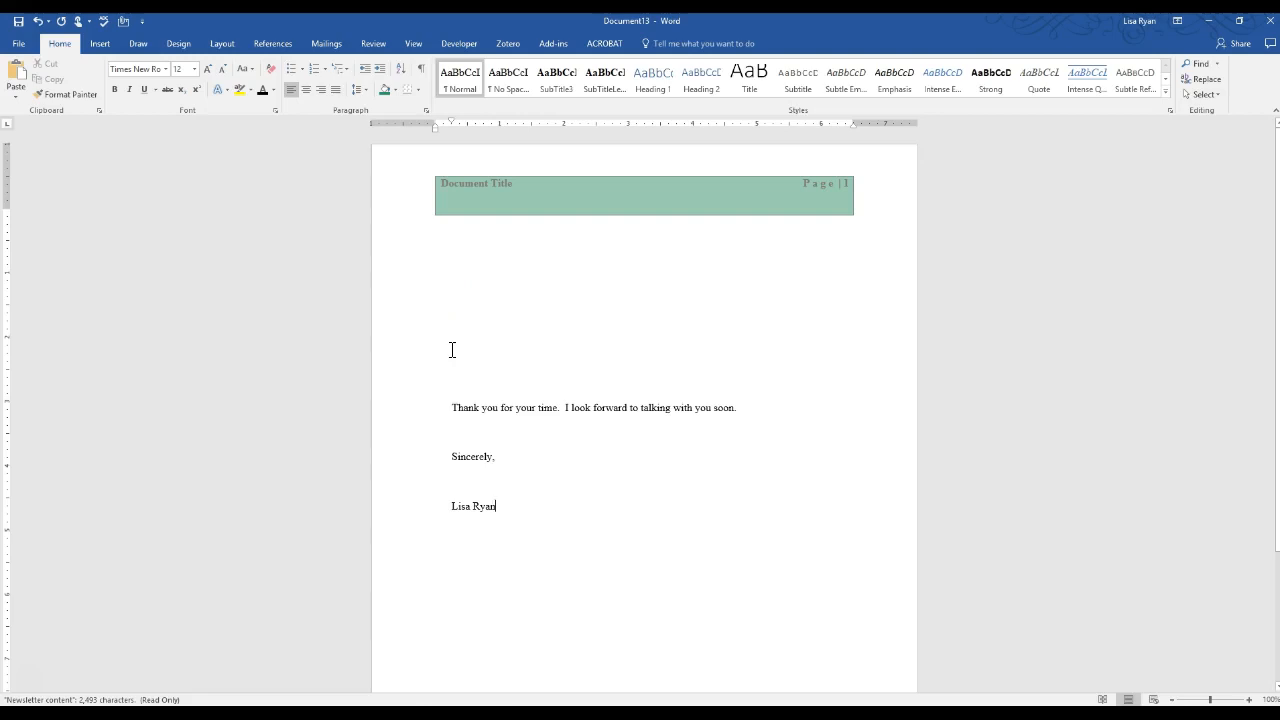
left_click(449, 404)
left_click_drag(449, 404, 508, 517)
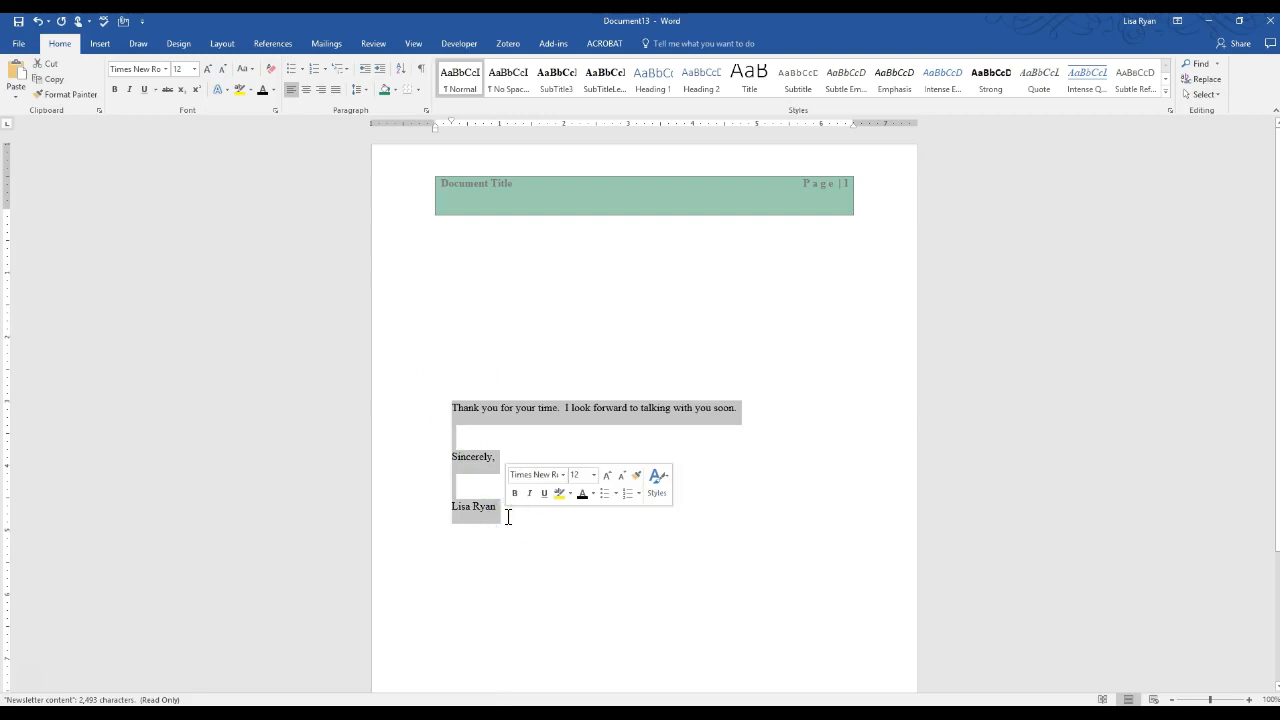
Save the selected closing to the AutoText gallery named LetterClosingTY
left_click(102, 44)
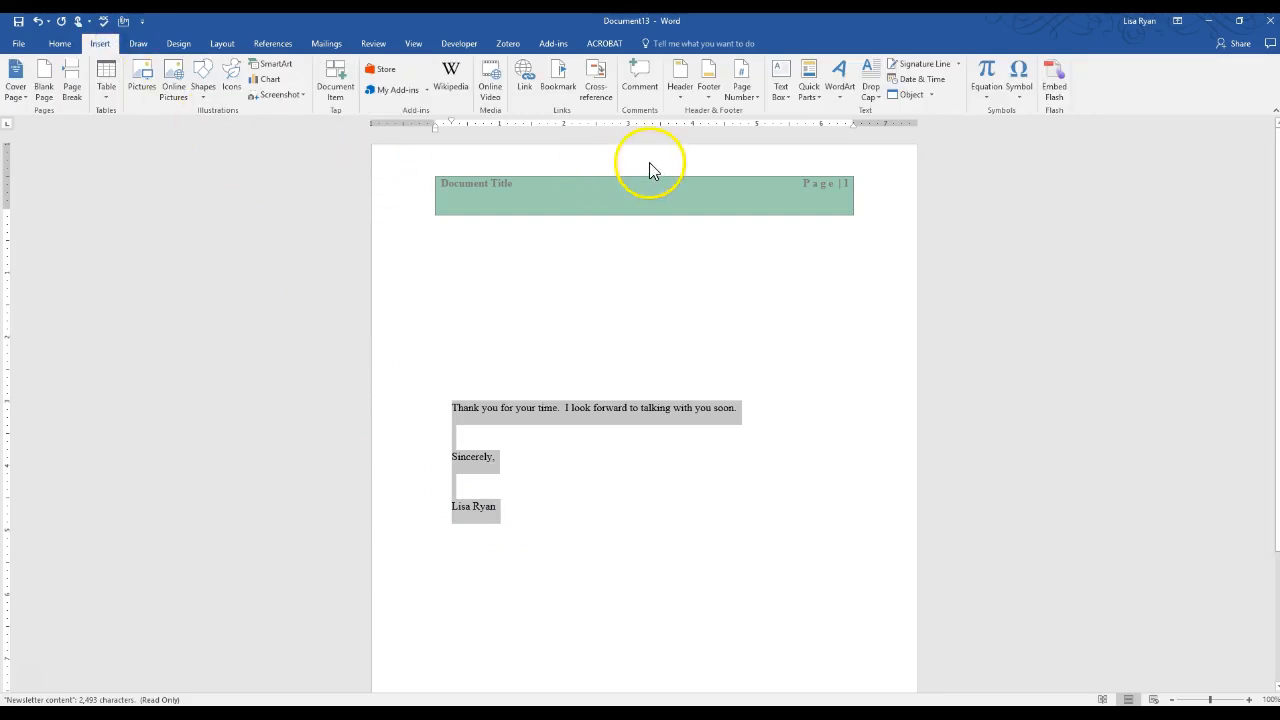
left_click(811, 98)
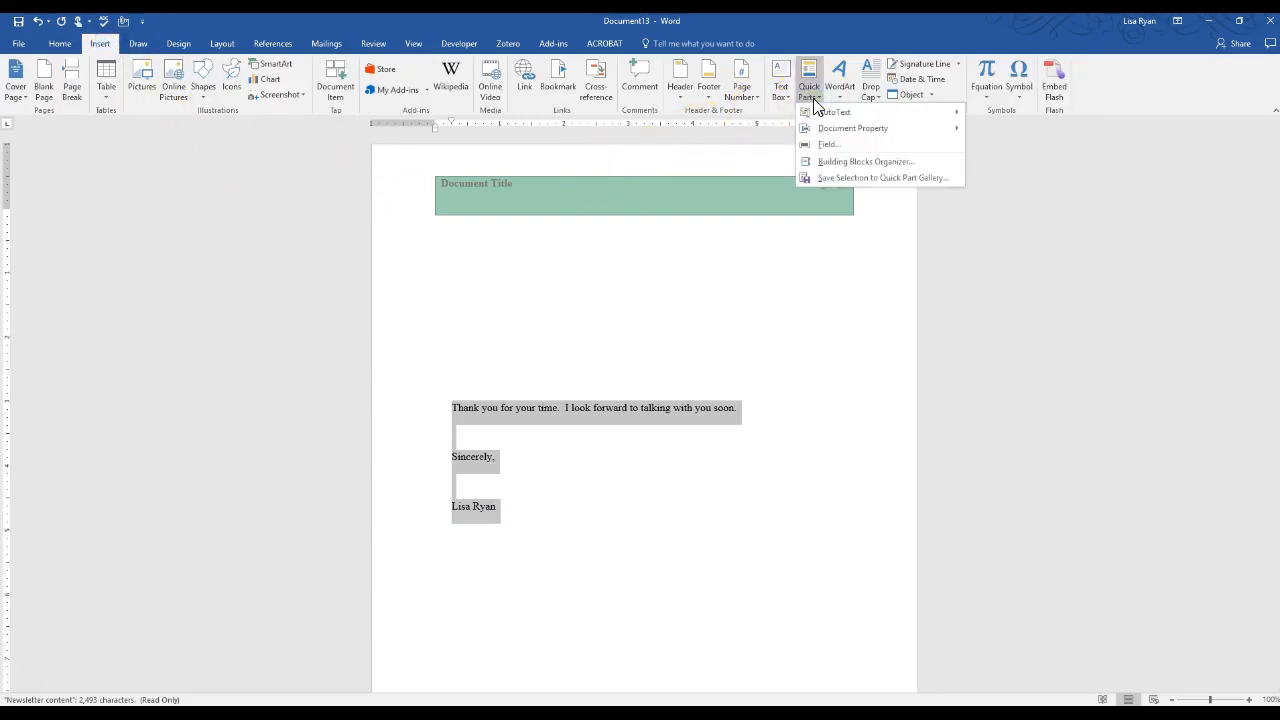
left_click(830, 113)
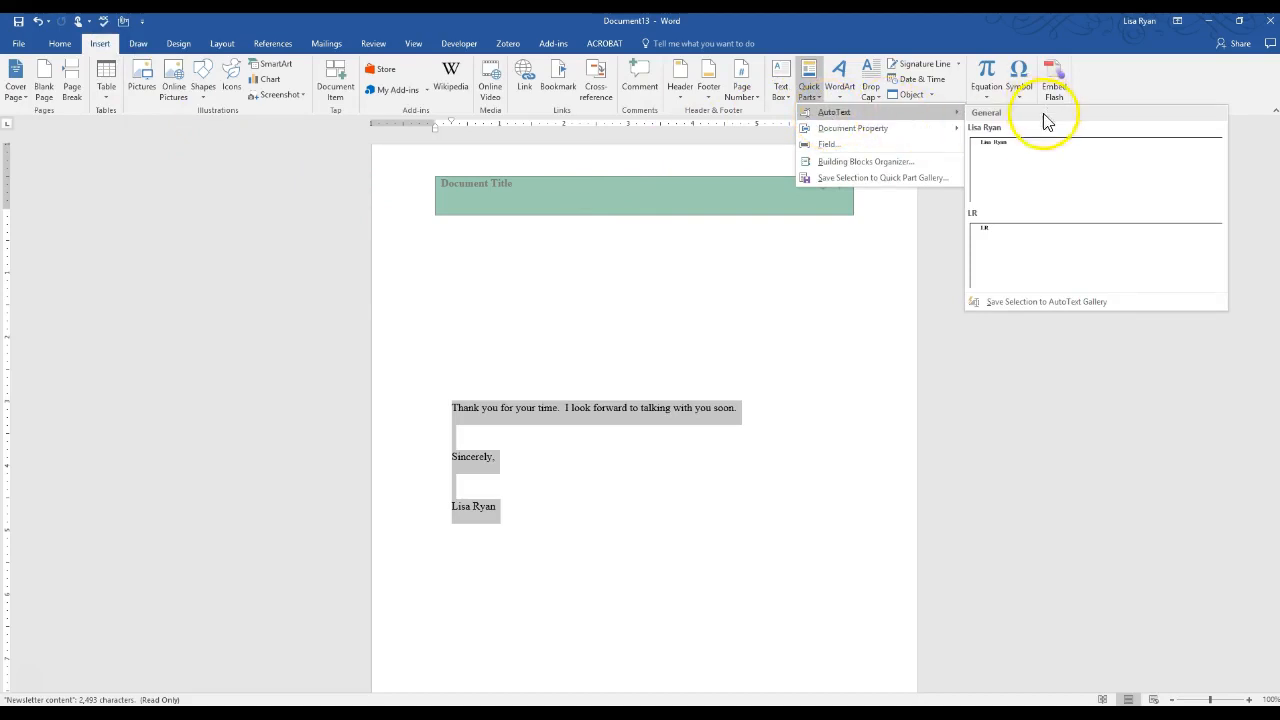
left_click(1021, 301)
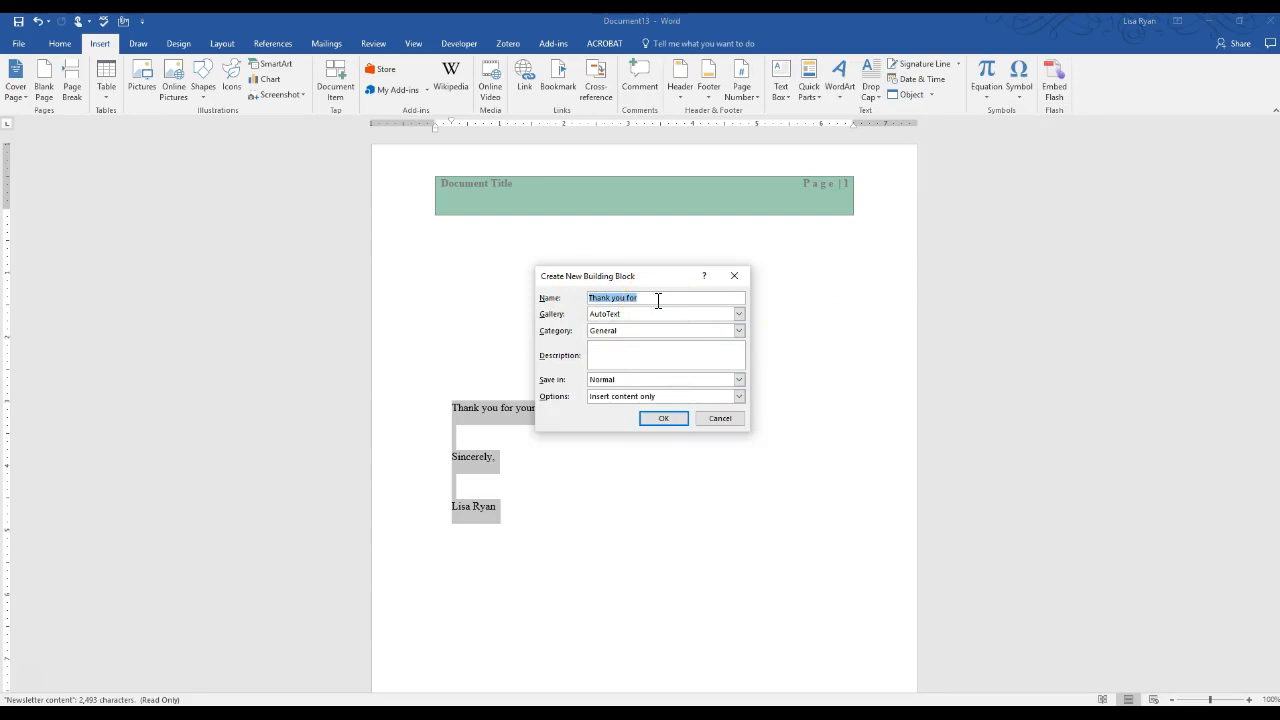
type("Letter")
type("singTY")
Describe it as 'Closing for intro letters', confirm, and start a new blank document
left_click(610, 354)
type("Closing fofr")
key("BackSpace")
type("intro letters")
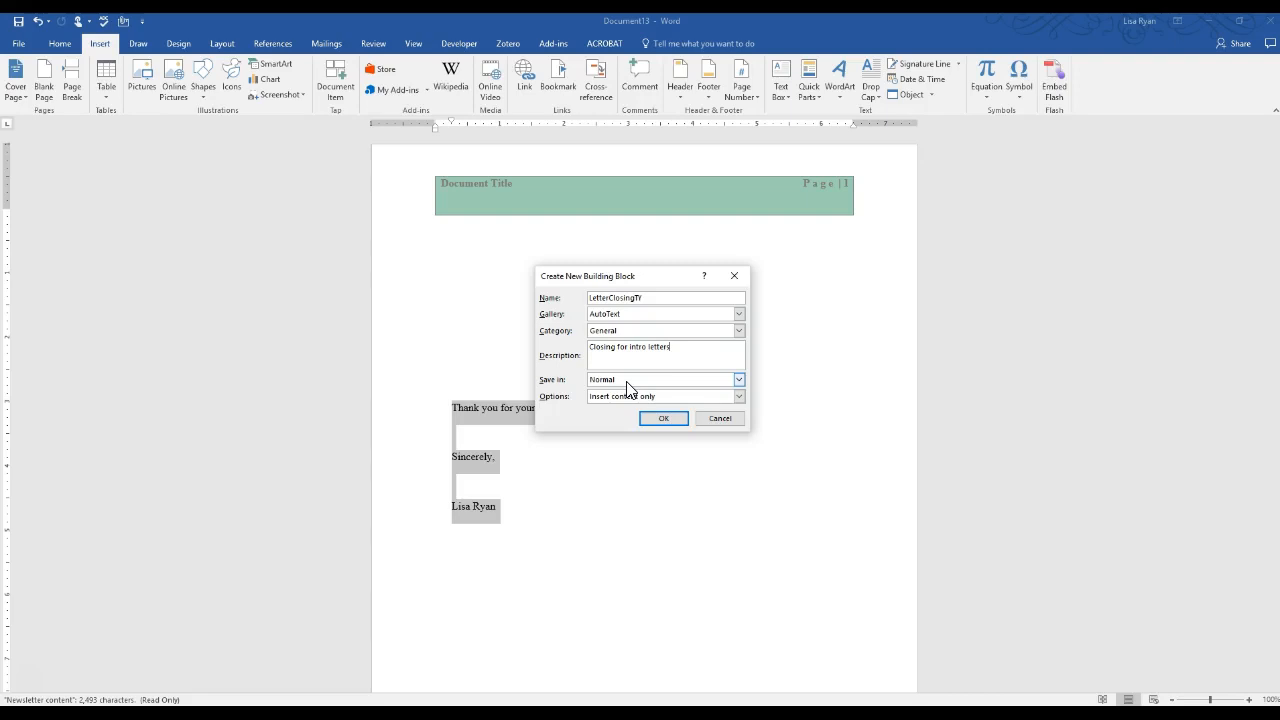
left_click(663, 423)
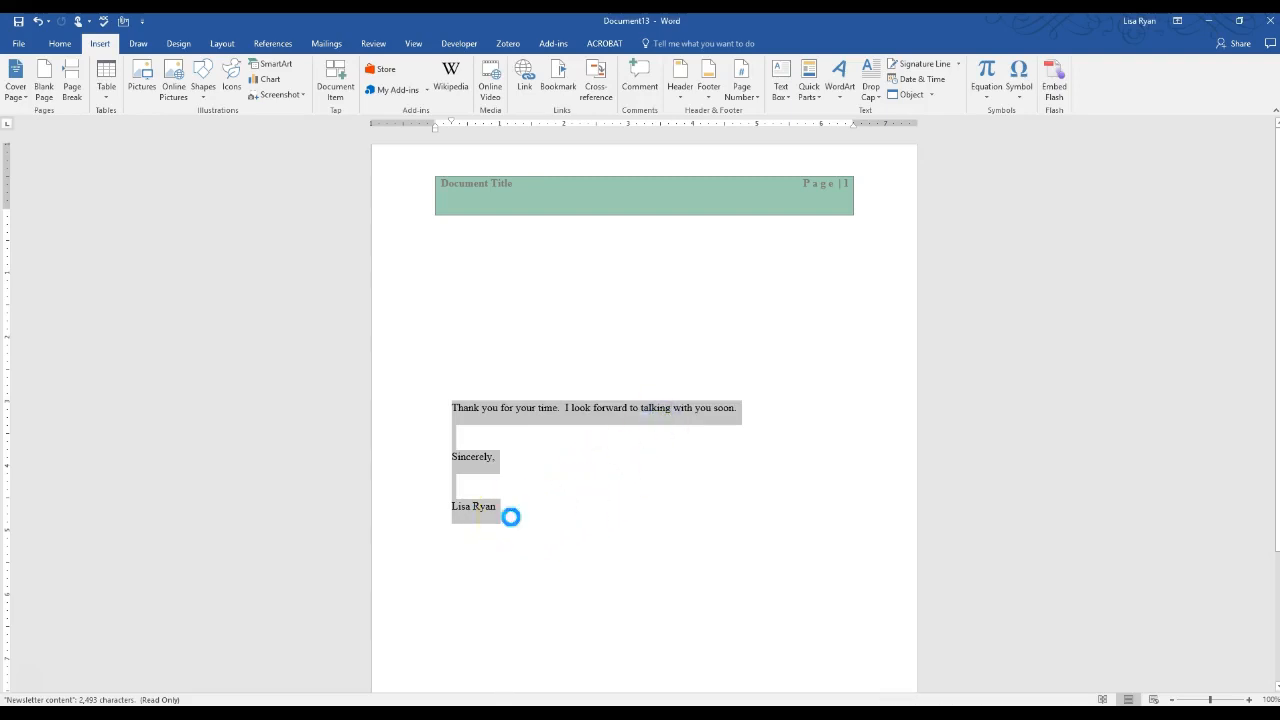
key("ctrl+n")
Insert the LetterClosingTY closing by typing 'letter' and accepting the AutoText suggestion
left_click(466, 492)
type("thank")
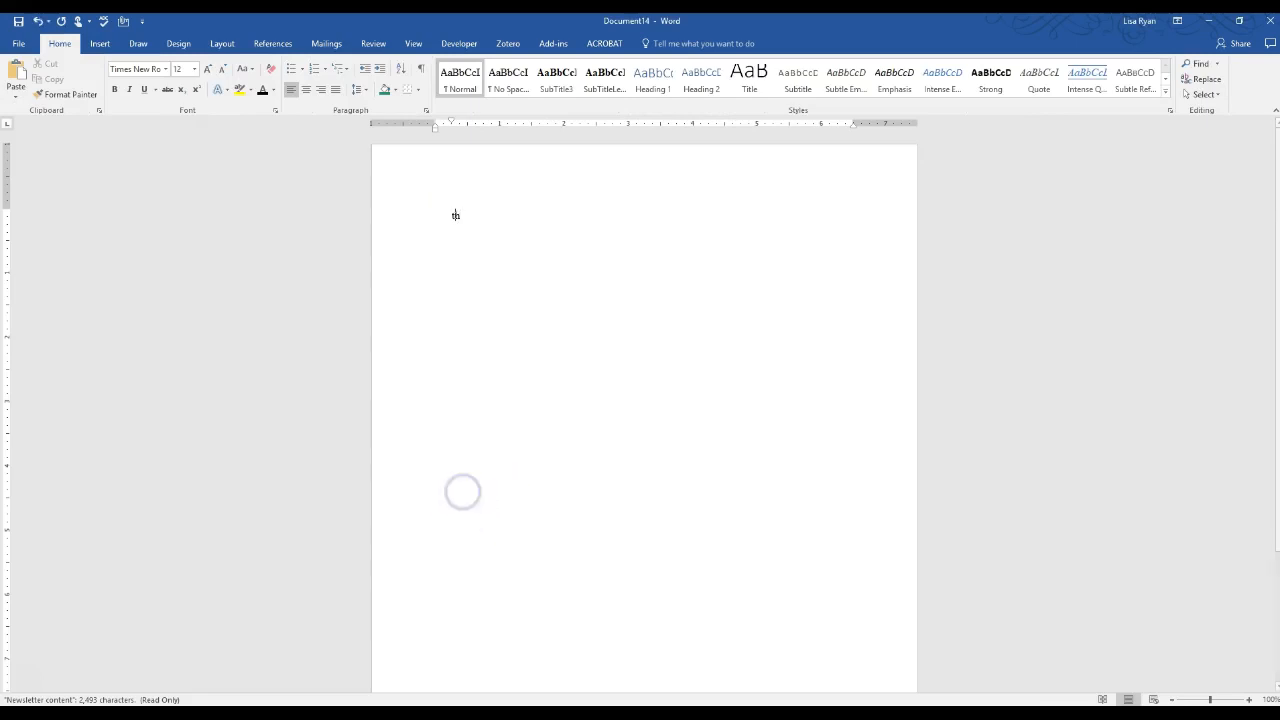
type(" you")
key("BackSpace")
key("BackSpace")
key("BackSpace")
key("BackSpace")
key("BackSpace")
key("BackSpace")
key("BackSpace")
type("letter")
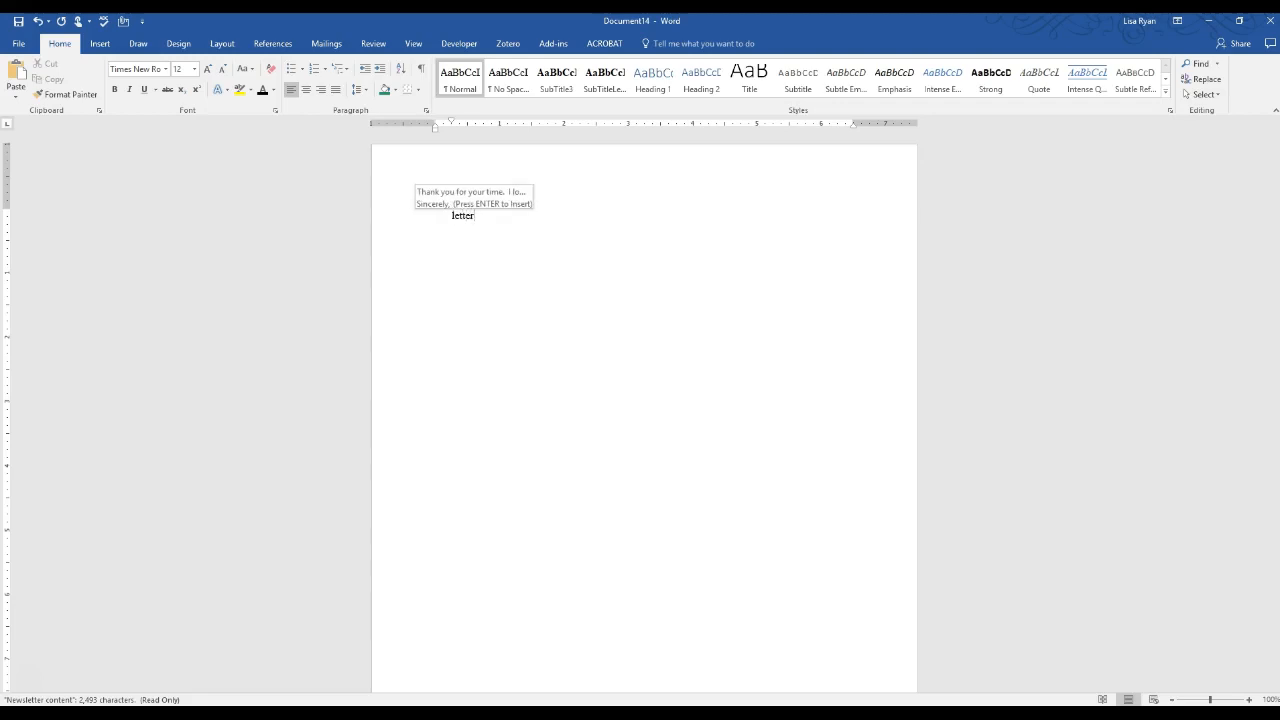
key("Return")
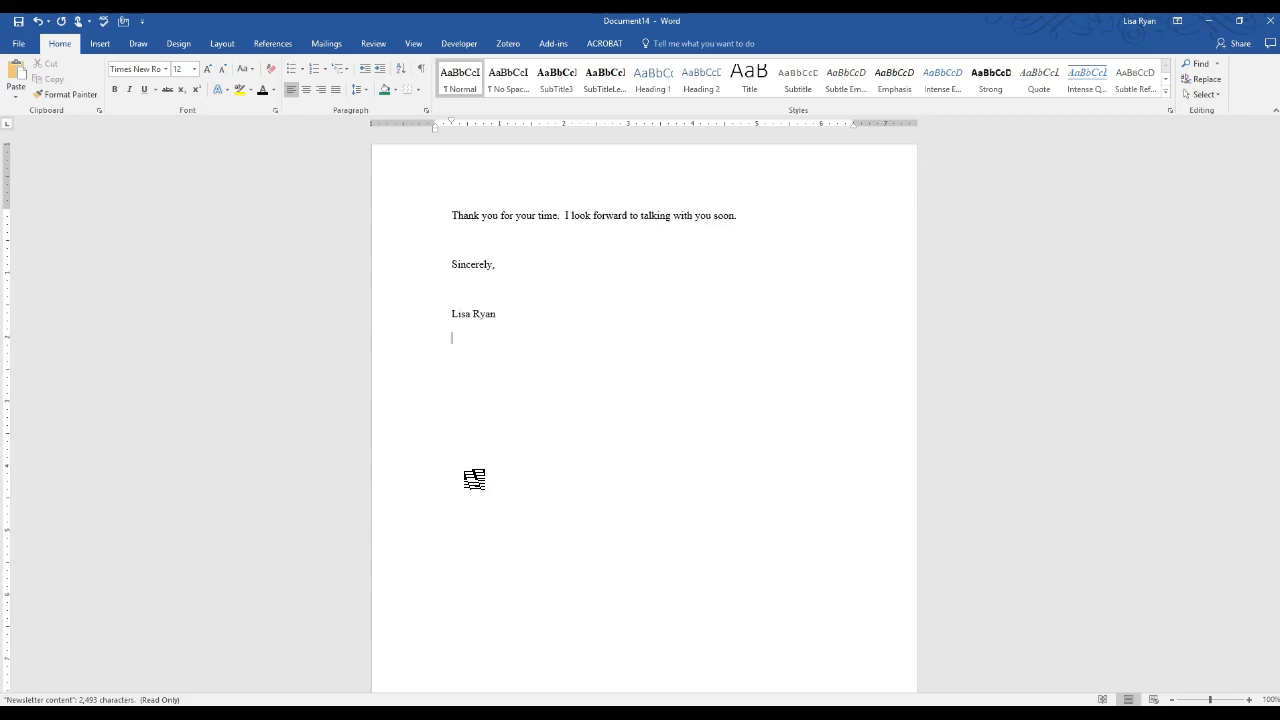
Insert LetterClosingTY again from the Building Blocks Organizer, then once more via 'letter' AutoText
left_click(101, 45)
left_click(810, 98)
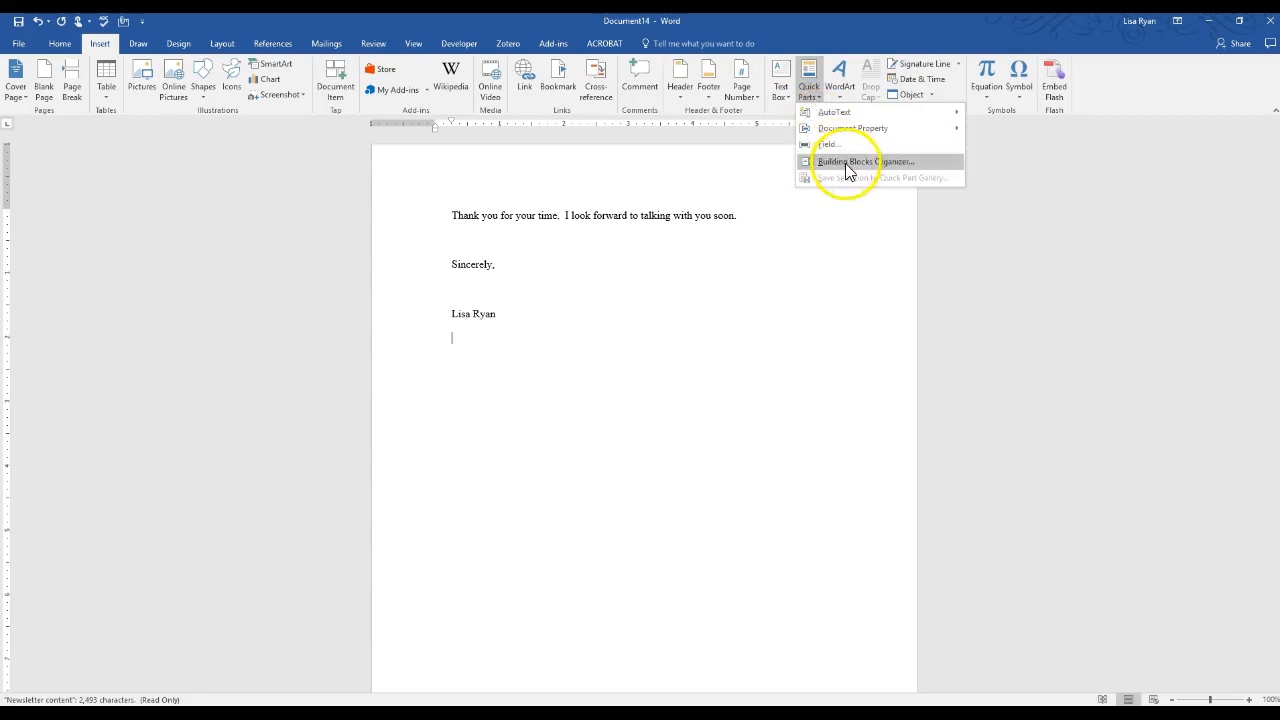
left_click(847, 163)
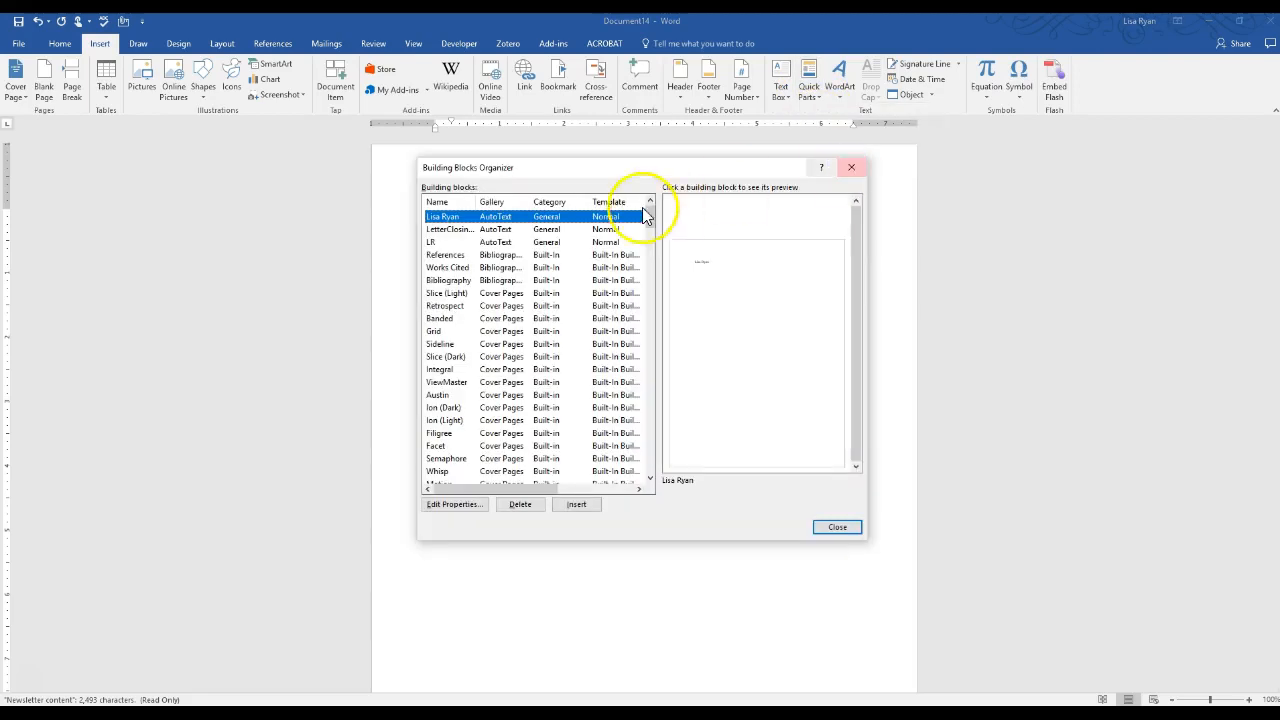
left_click(460, 230)
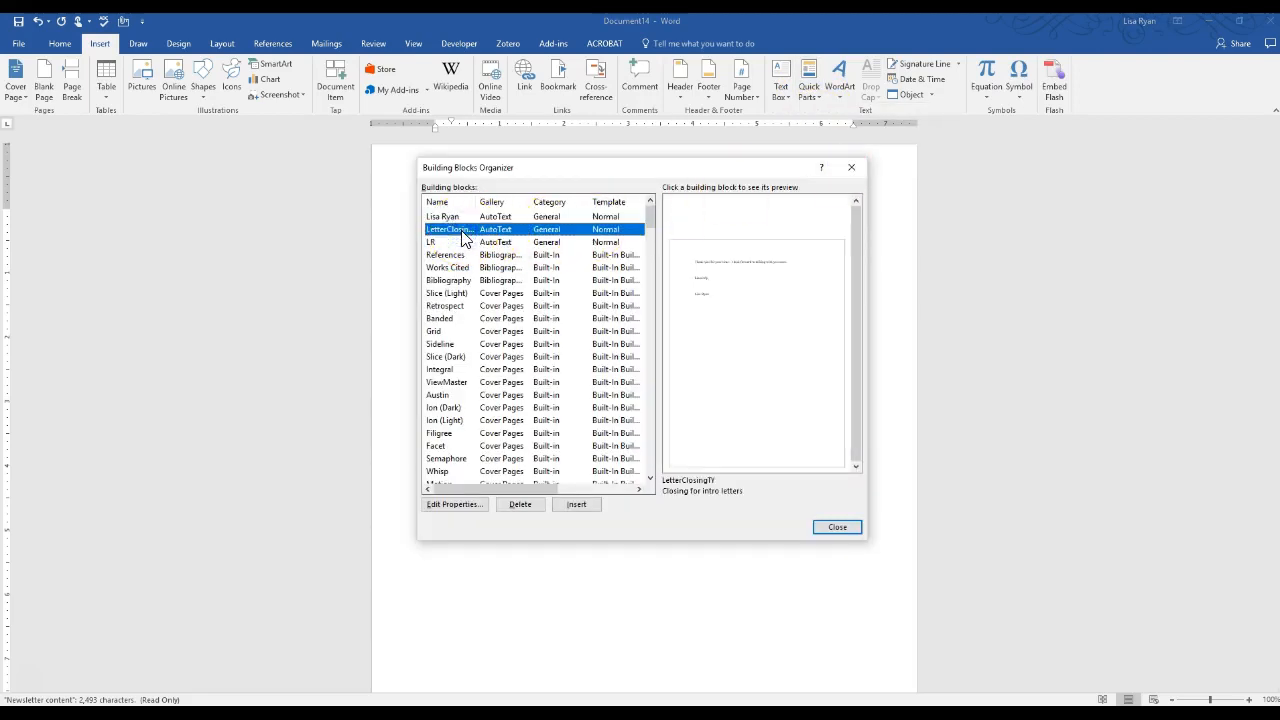
left_click(576, 504)
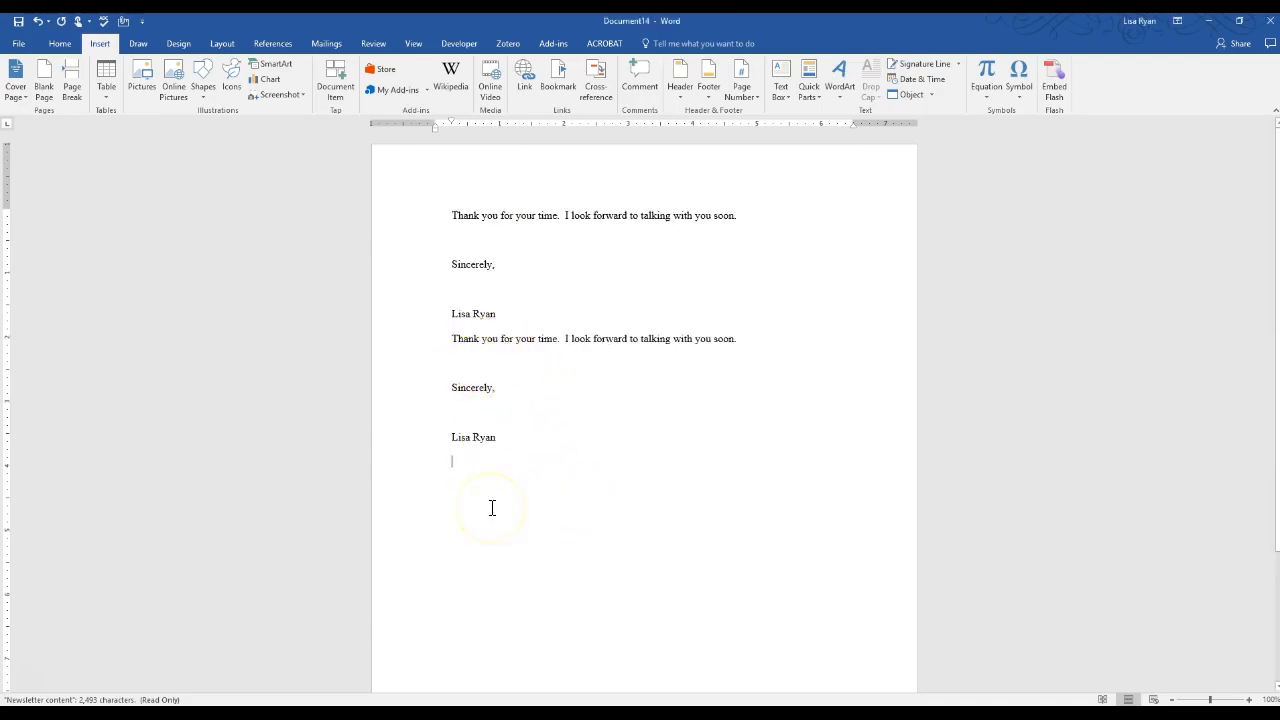
type("letter")
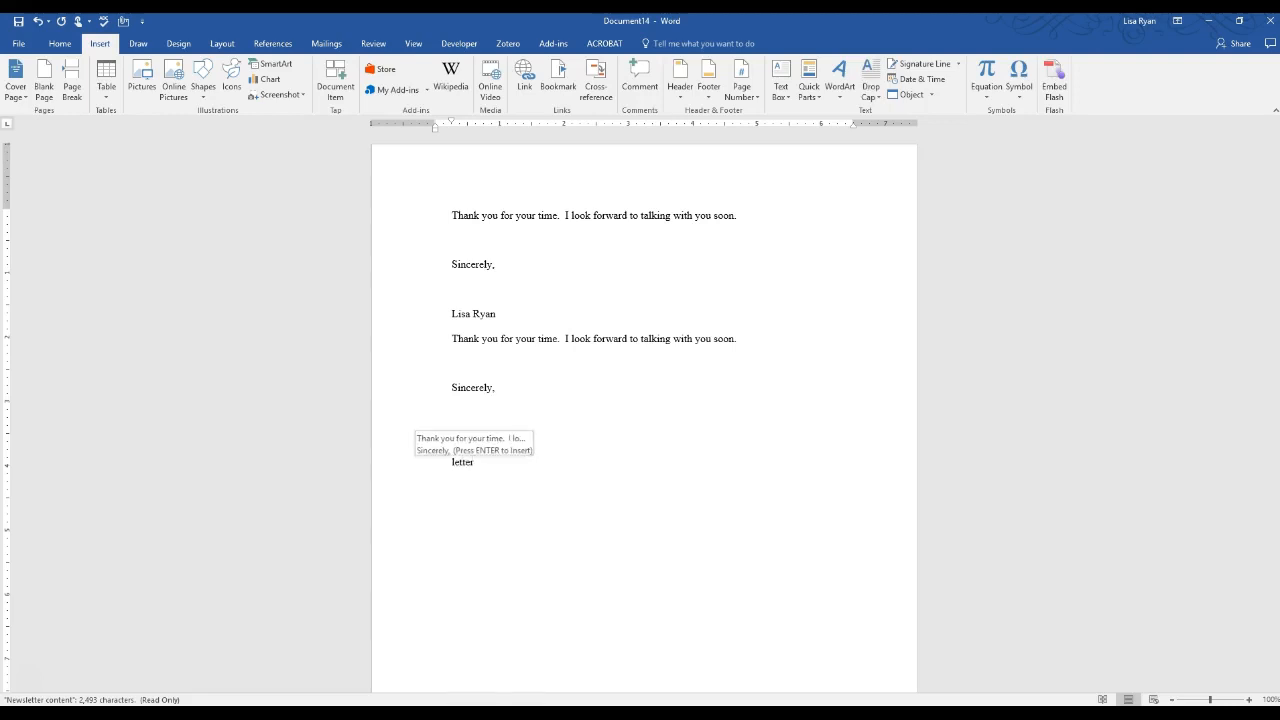
key("Return")
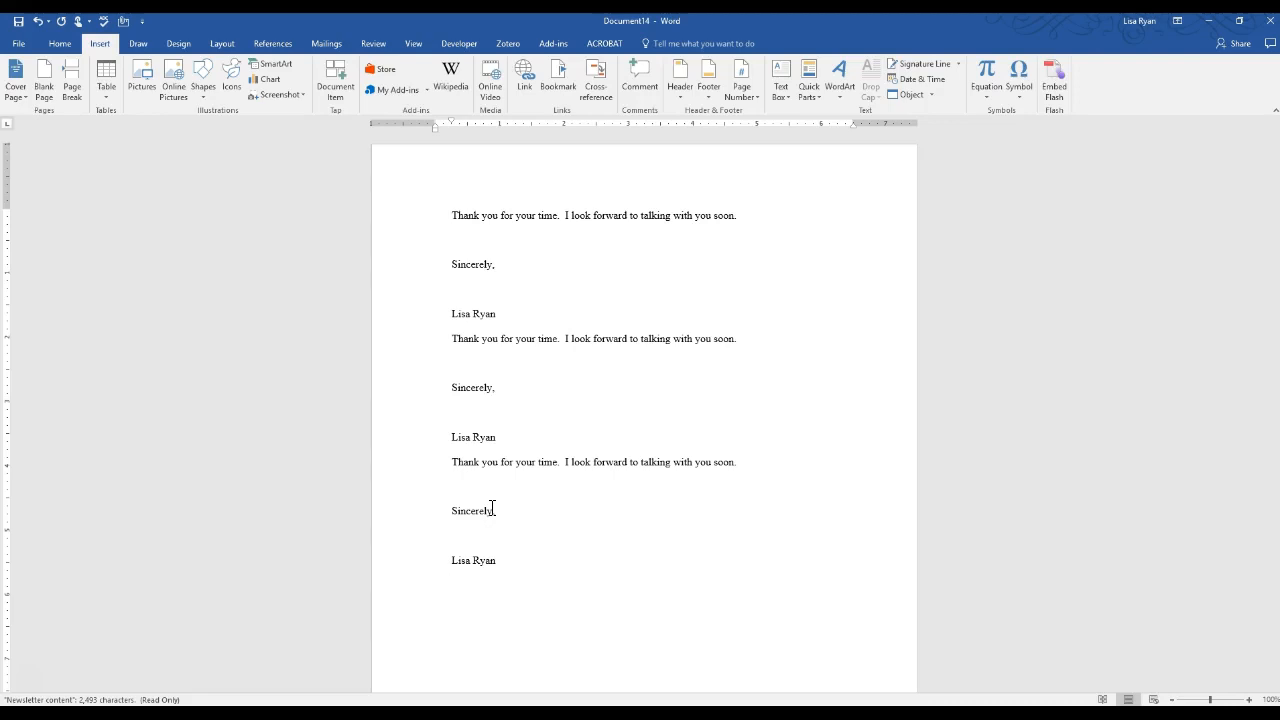
Select the third thank-you closing and start saving it to the Quick Part Gallery
left_click(472, 478)
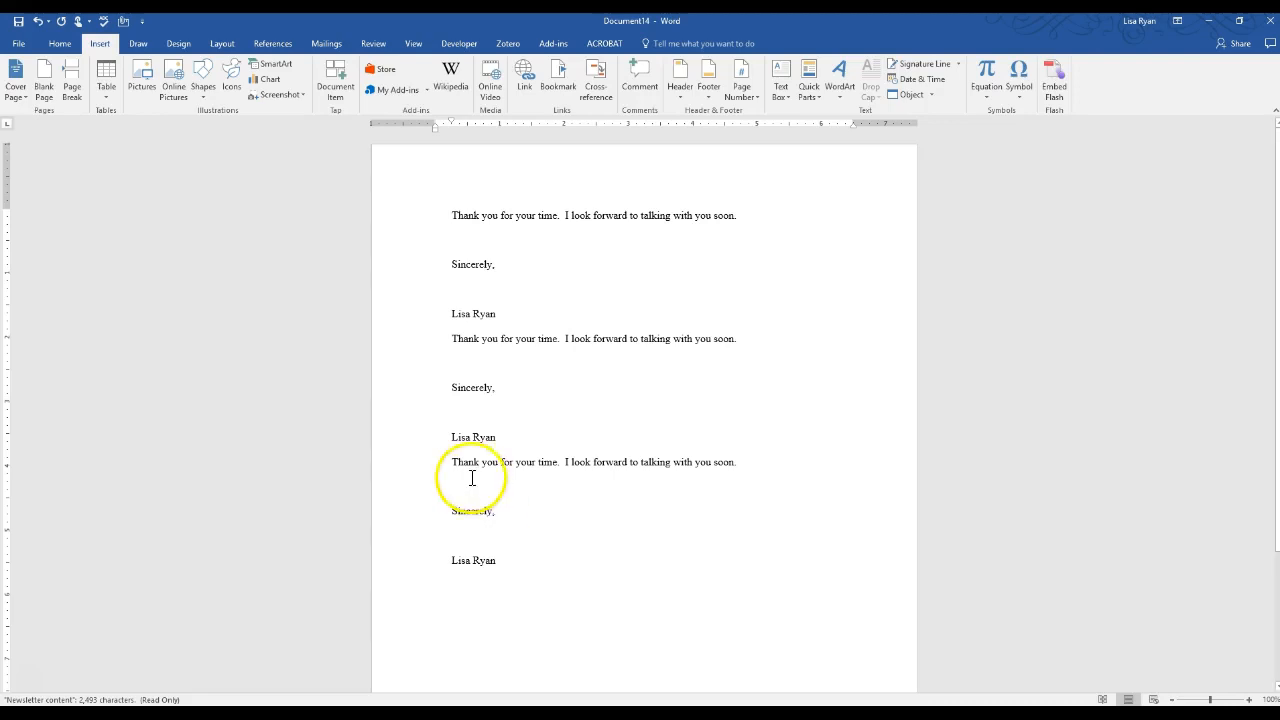
left_click_drag(451, 462, 508, 565)
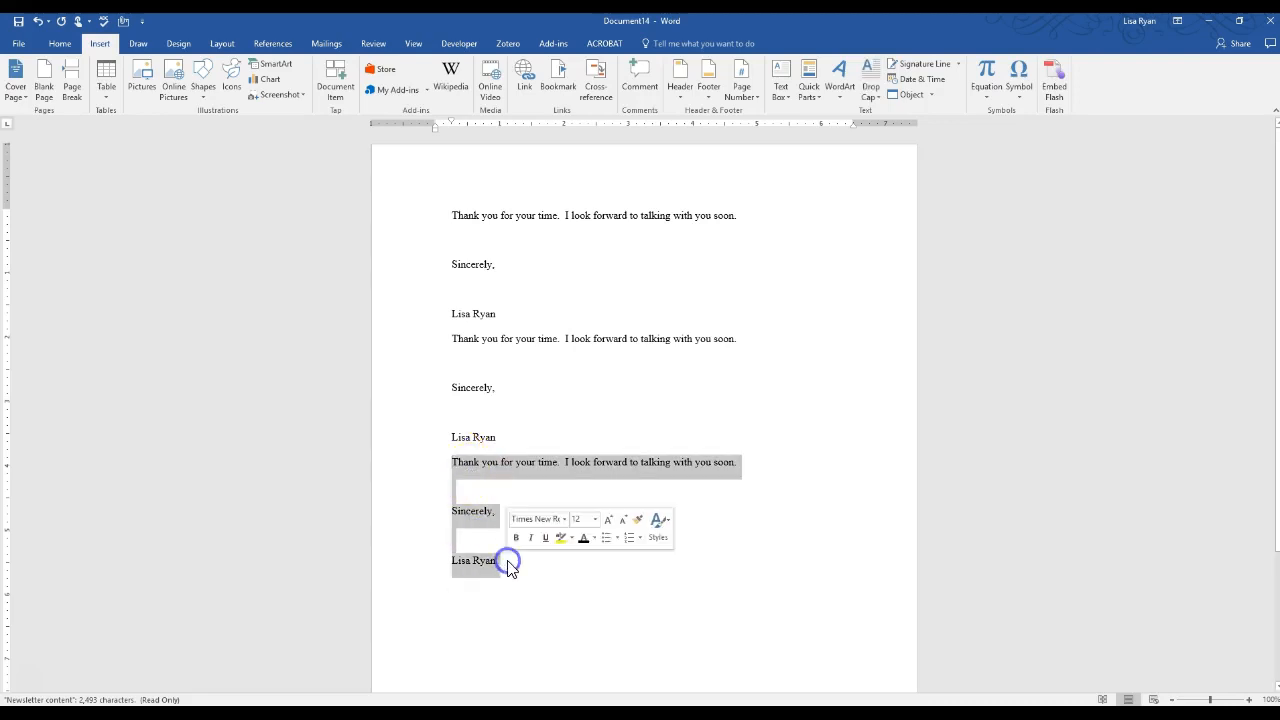
left_click(812, 92)
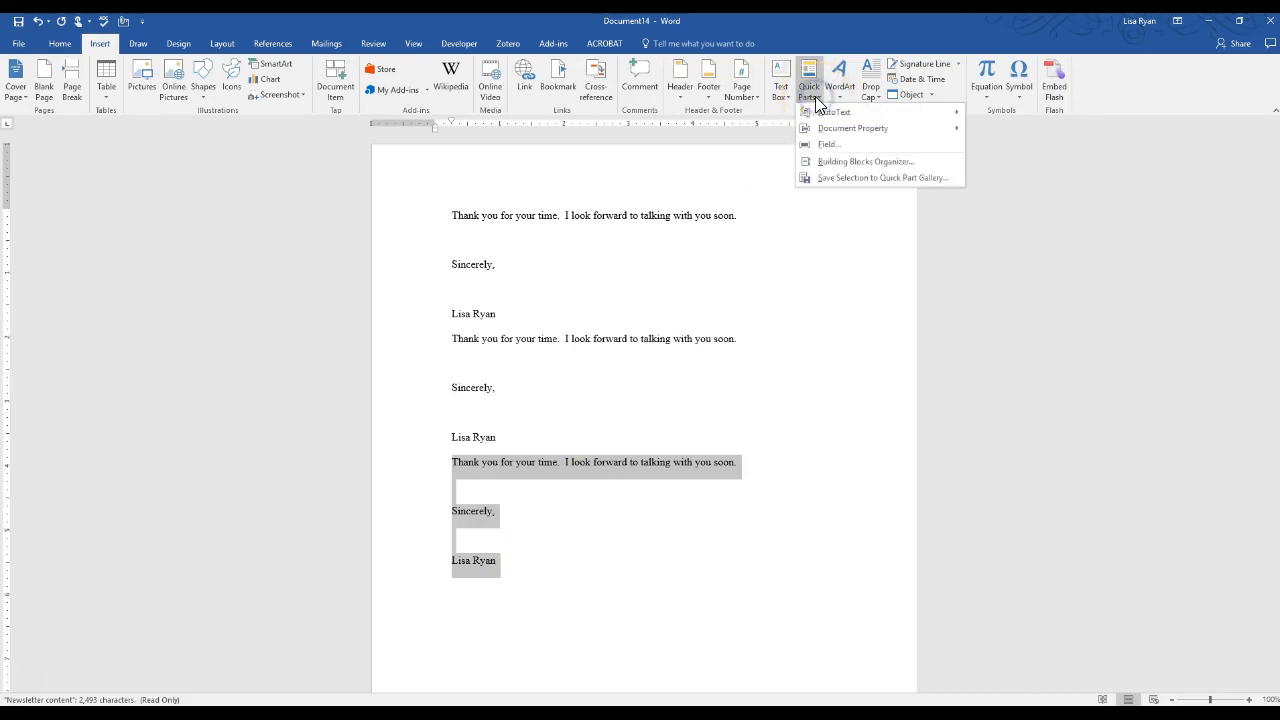
left_click(833, 180)
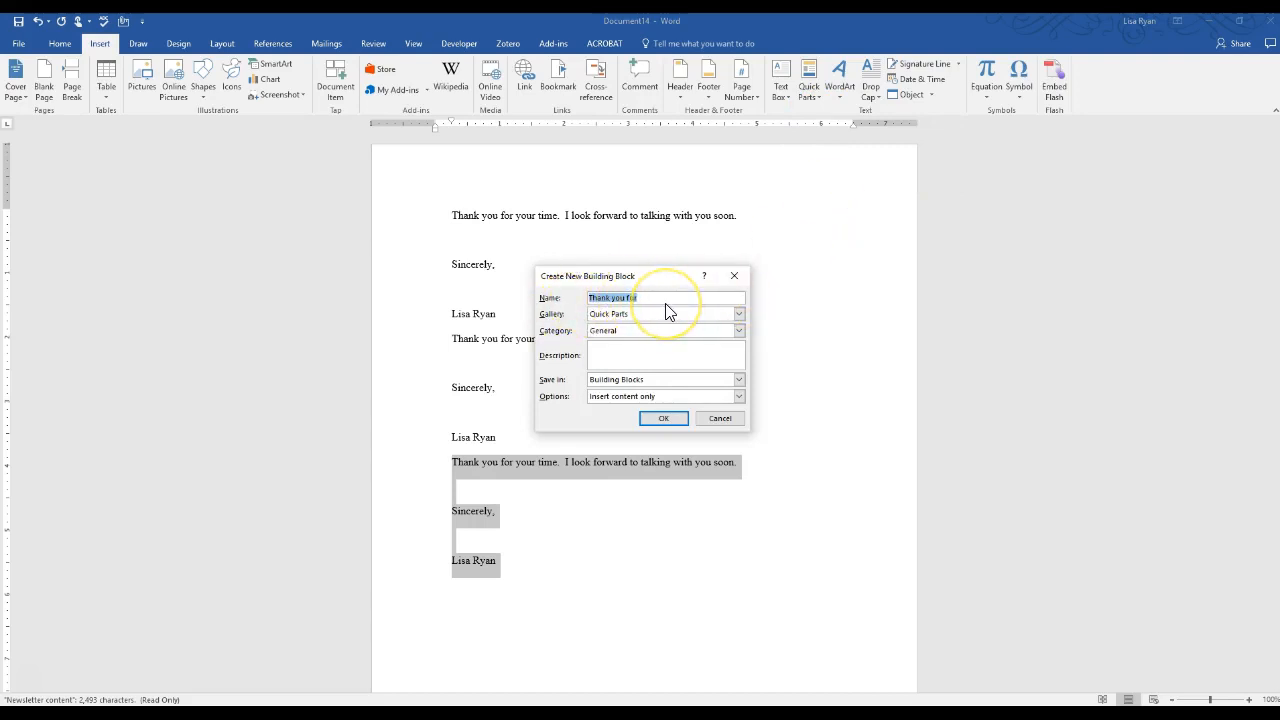
Review the Quick Parts gallery and General category, cancel, then add an empty line below the closings
left_click(737, 316)
left_click(740, 314)
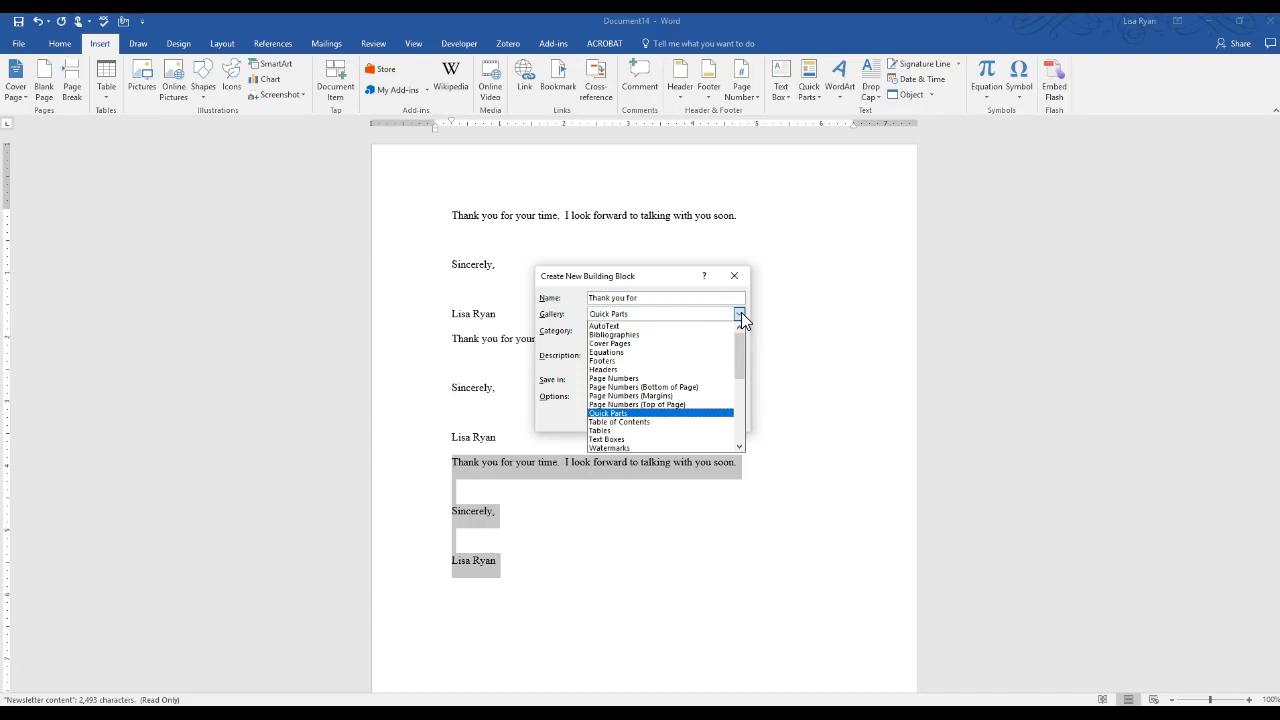
left_click(740, 314)
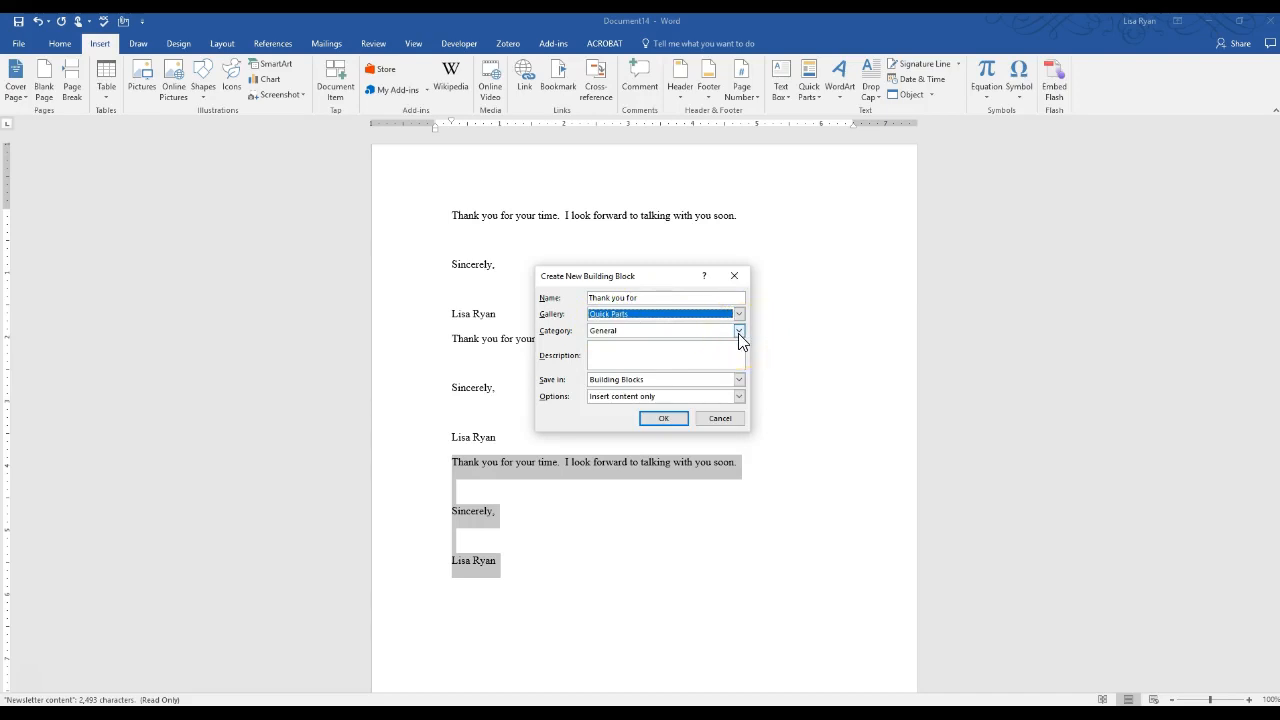
left_click(739, 332)
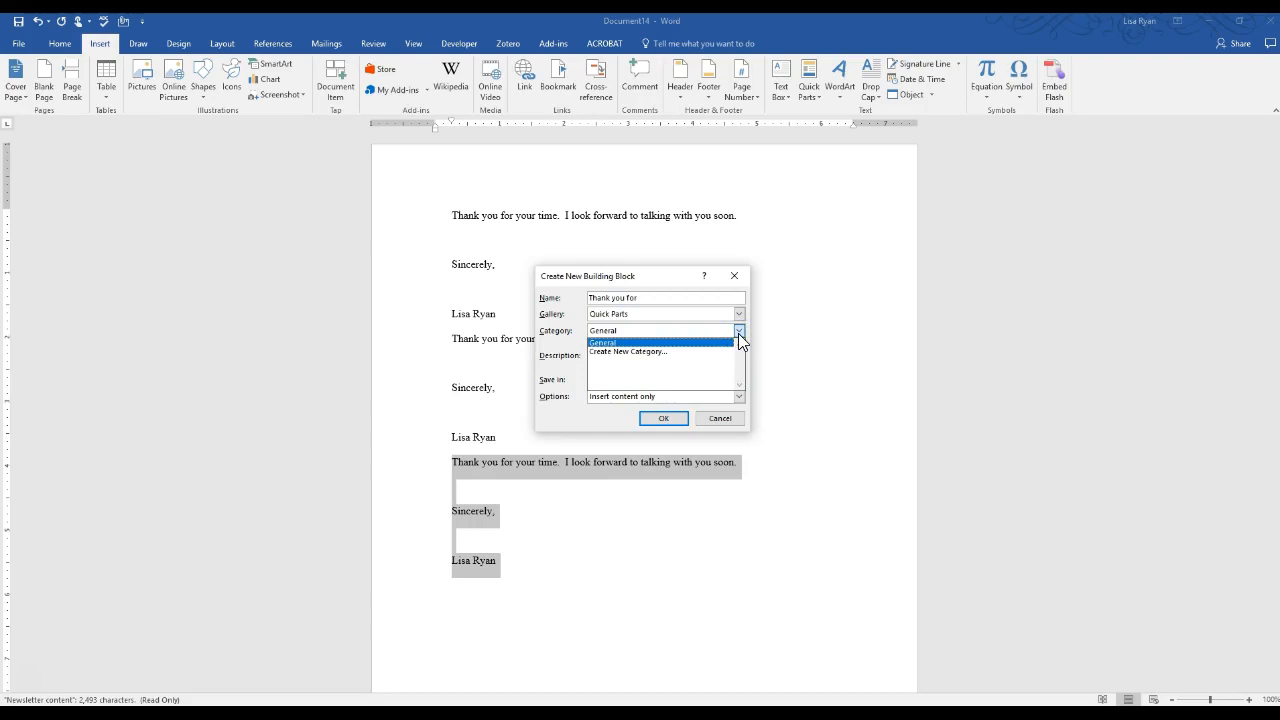
left_click(739, 332)
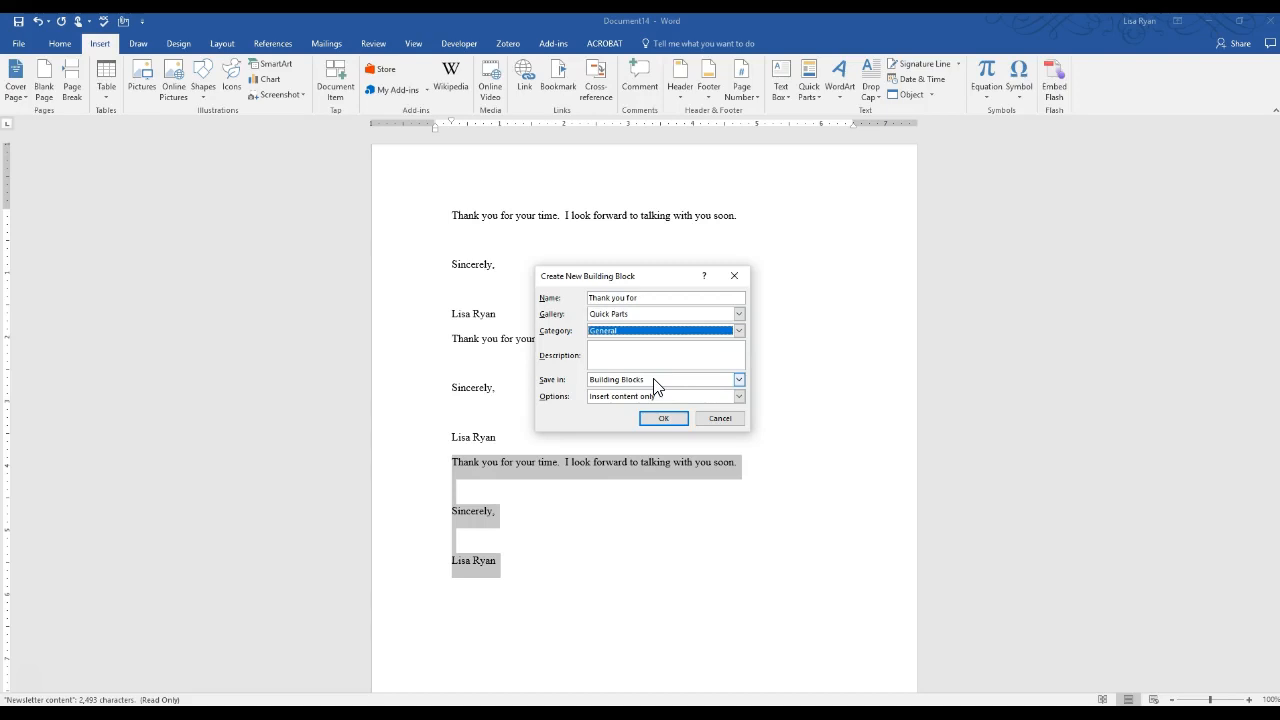
left_click(668, 419)
left_click(717, 421)
left_click(507, 575)
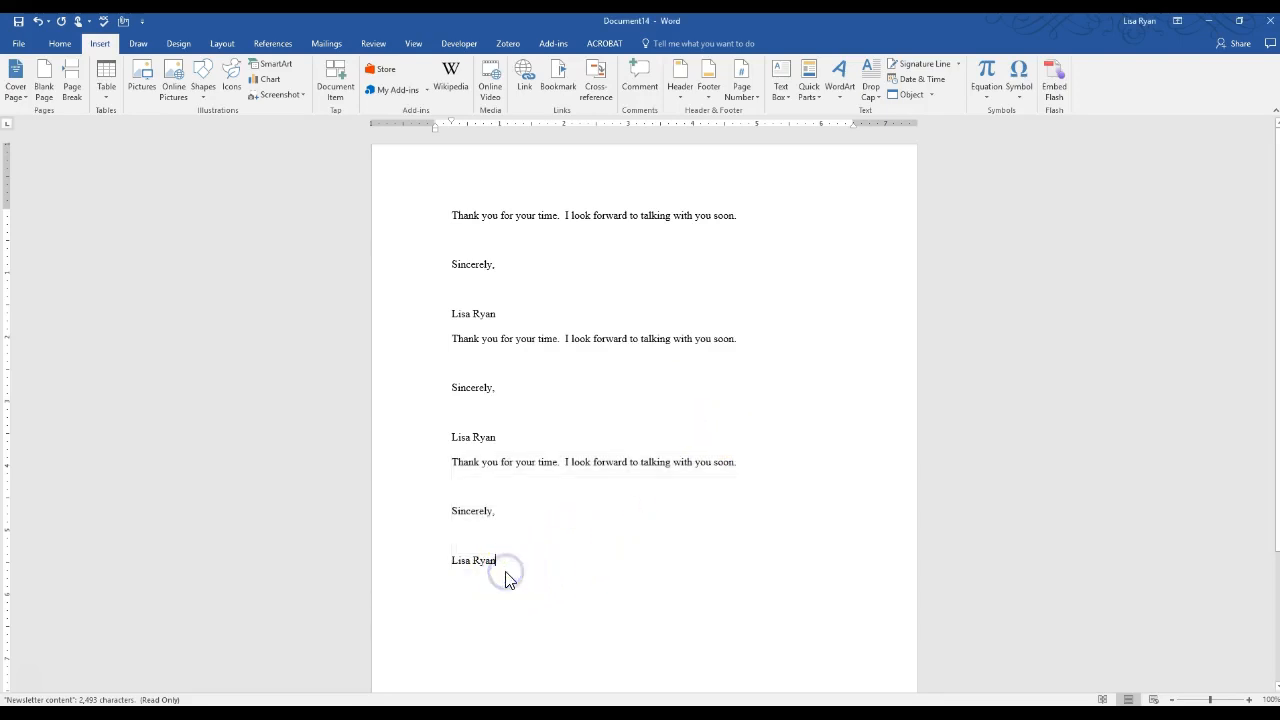
key("Return")
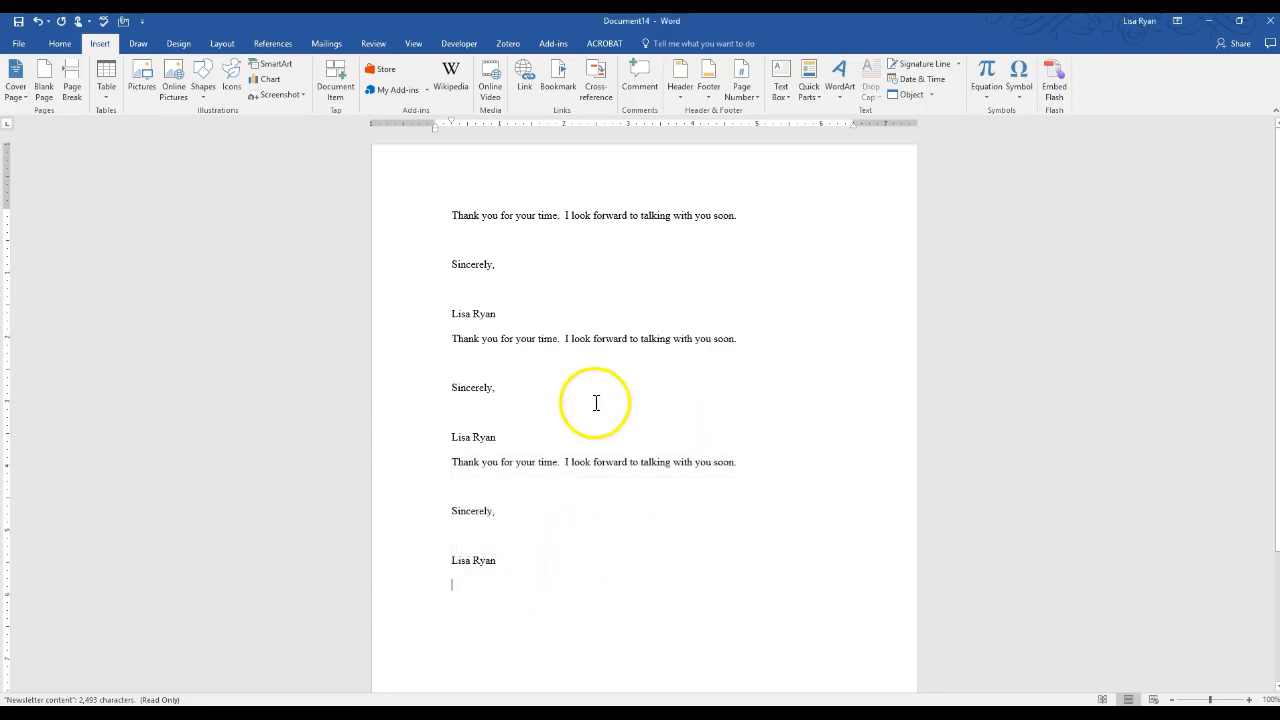
left_click(813, 98)
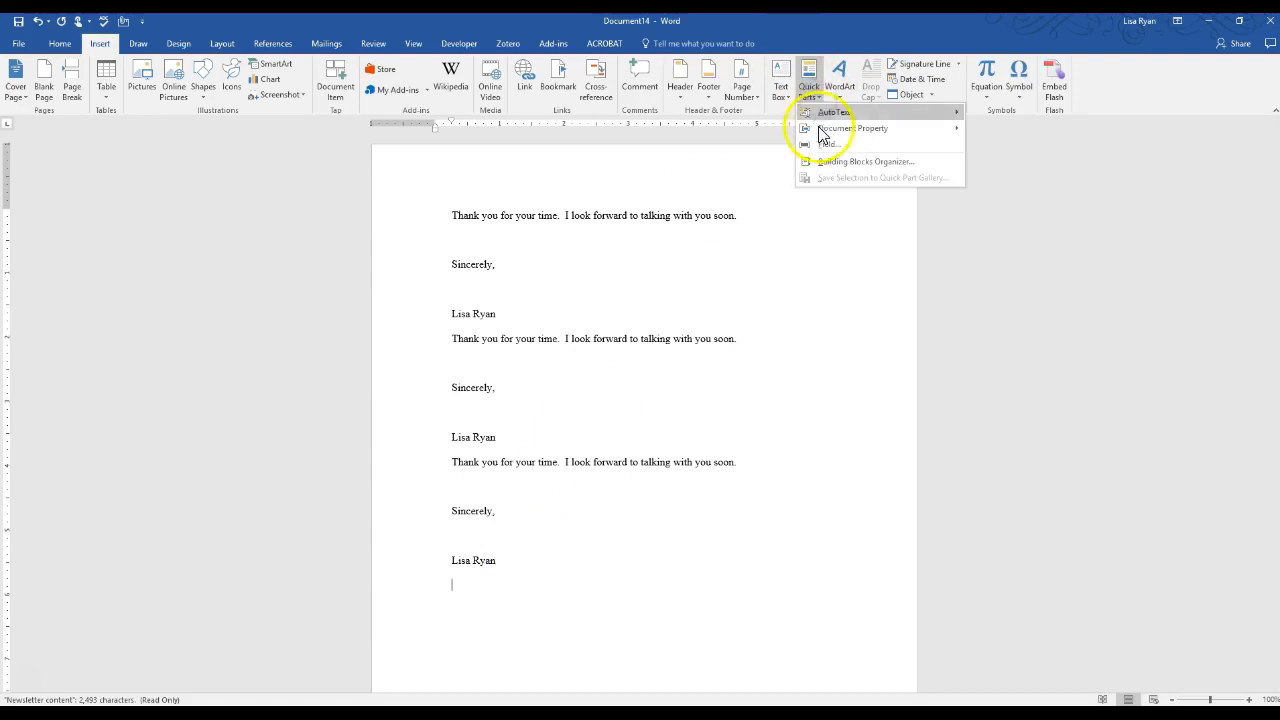
left_click(838, 161)
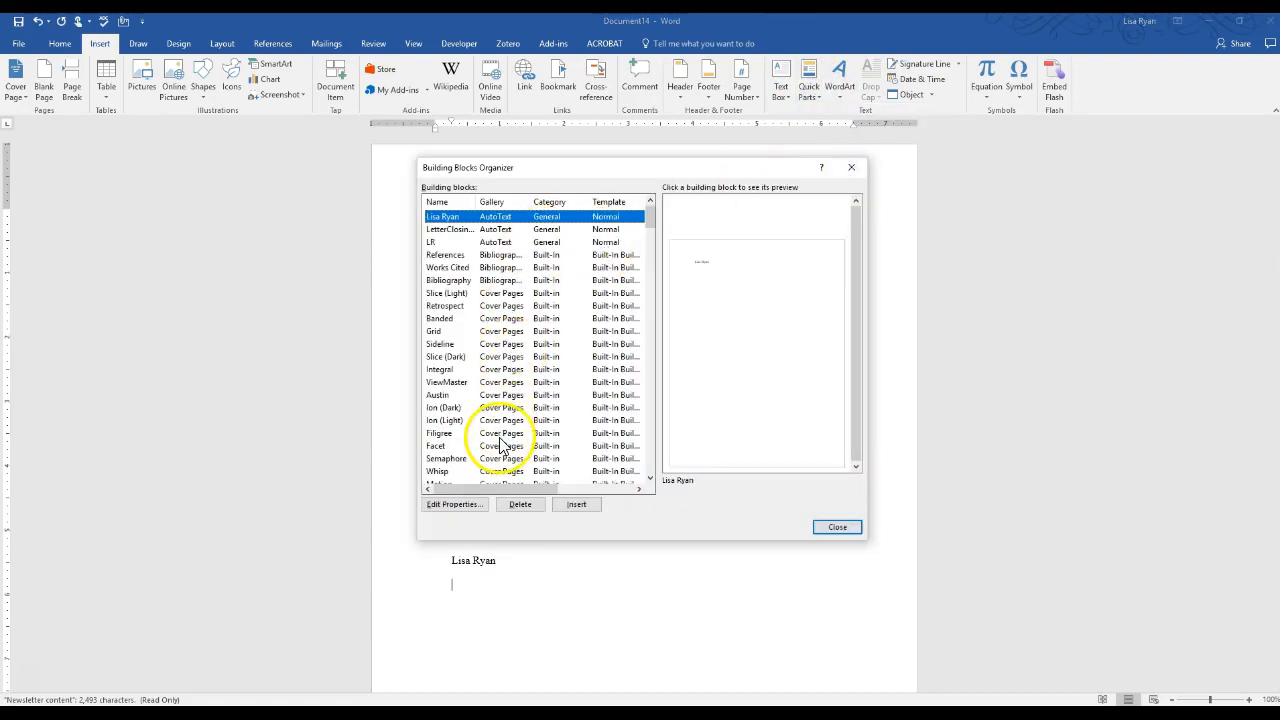
left_click(495, 420)
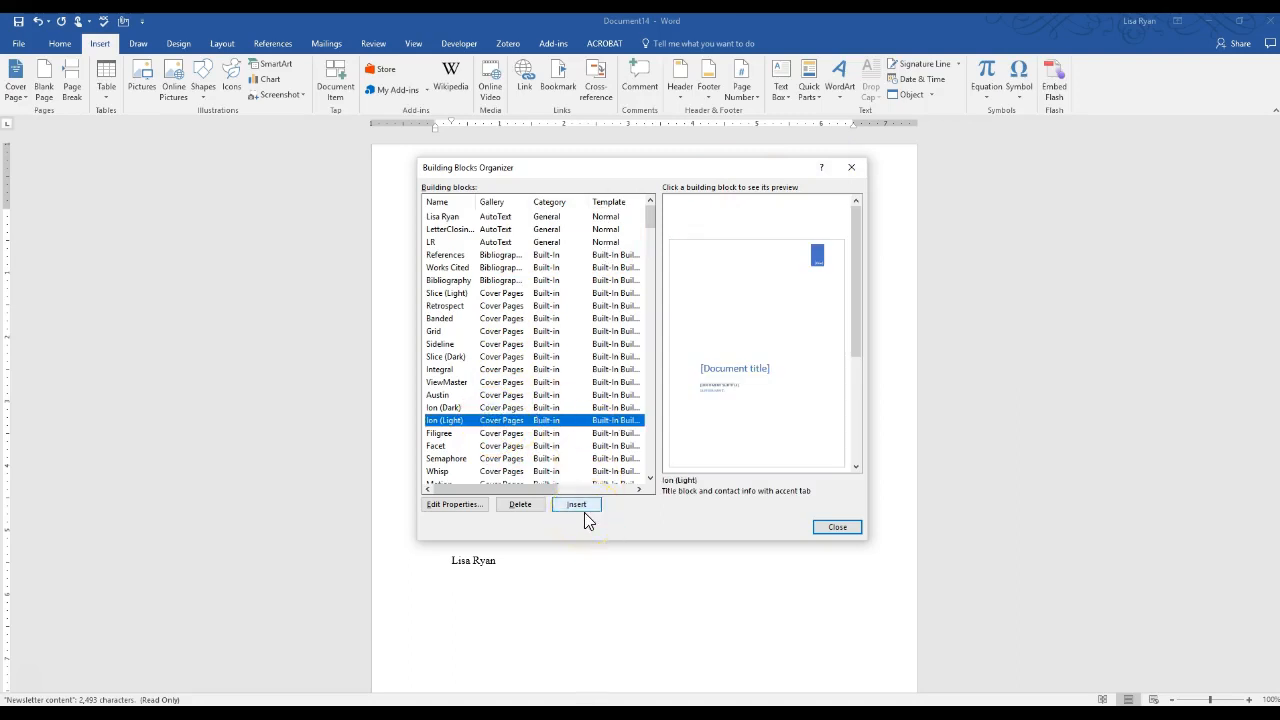
left_click(835, 527)
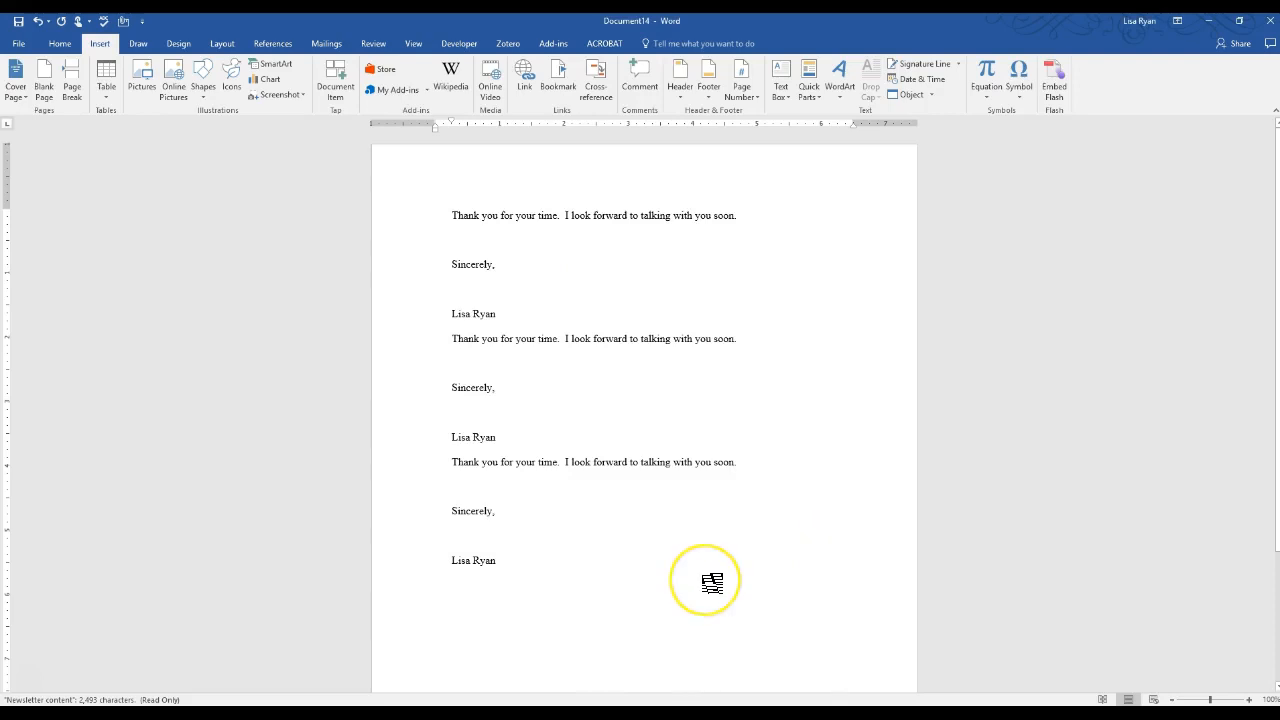